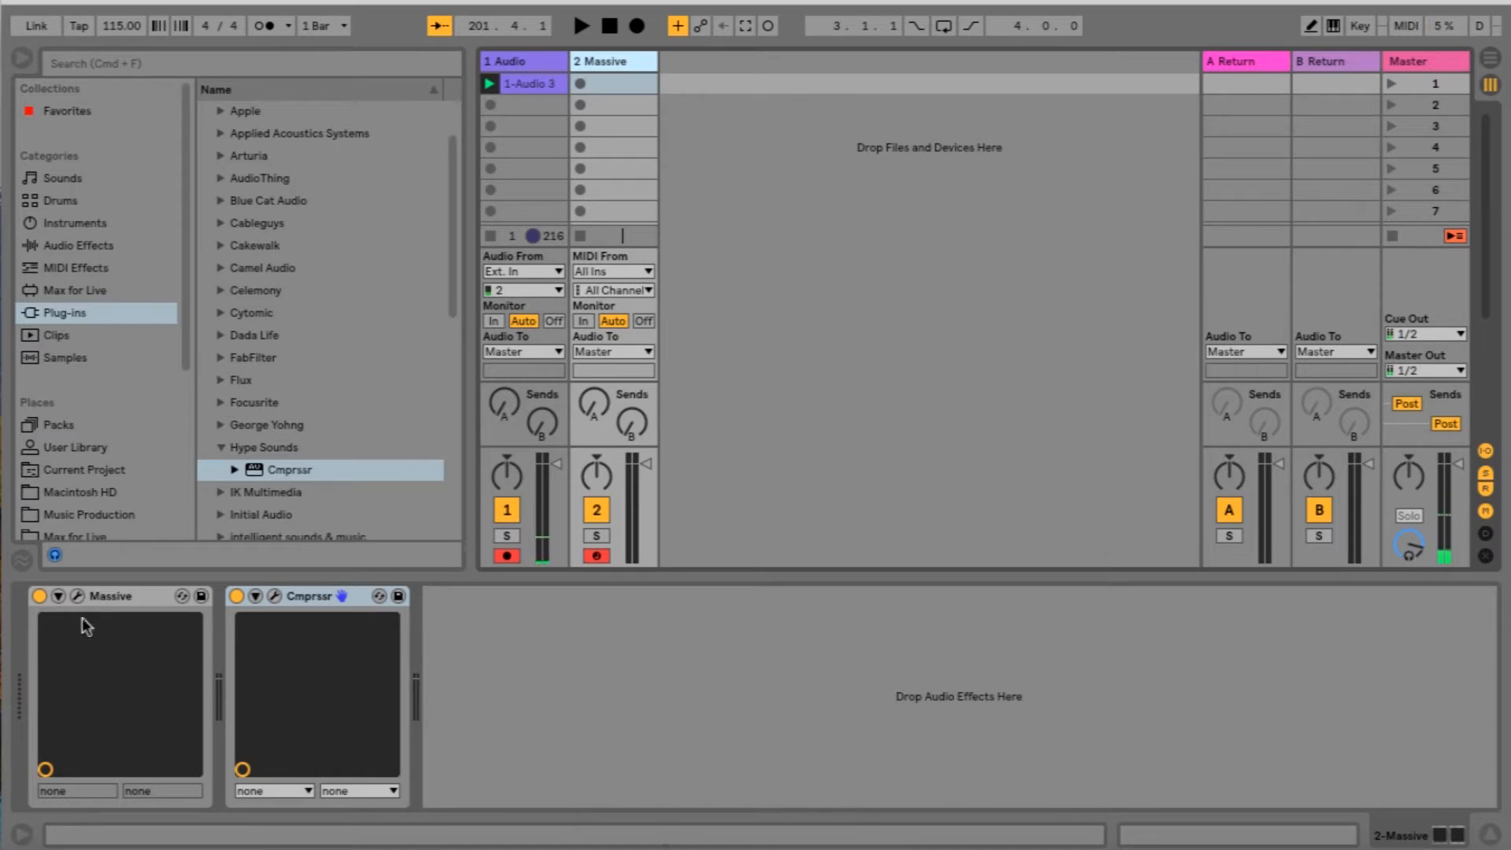
- Open the Massive plug-in window and set OSC1's wavetable to Squ-Sw II
{"action": "left_click", "coordinate": [78, 597]}
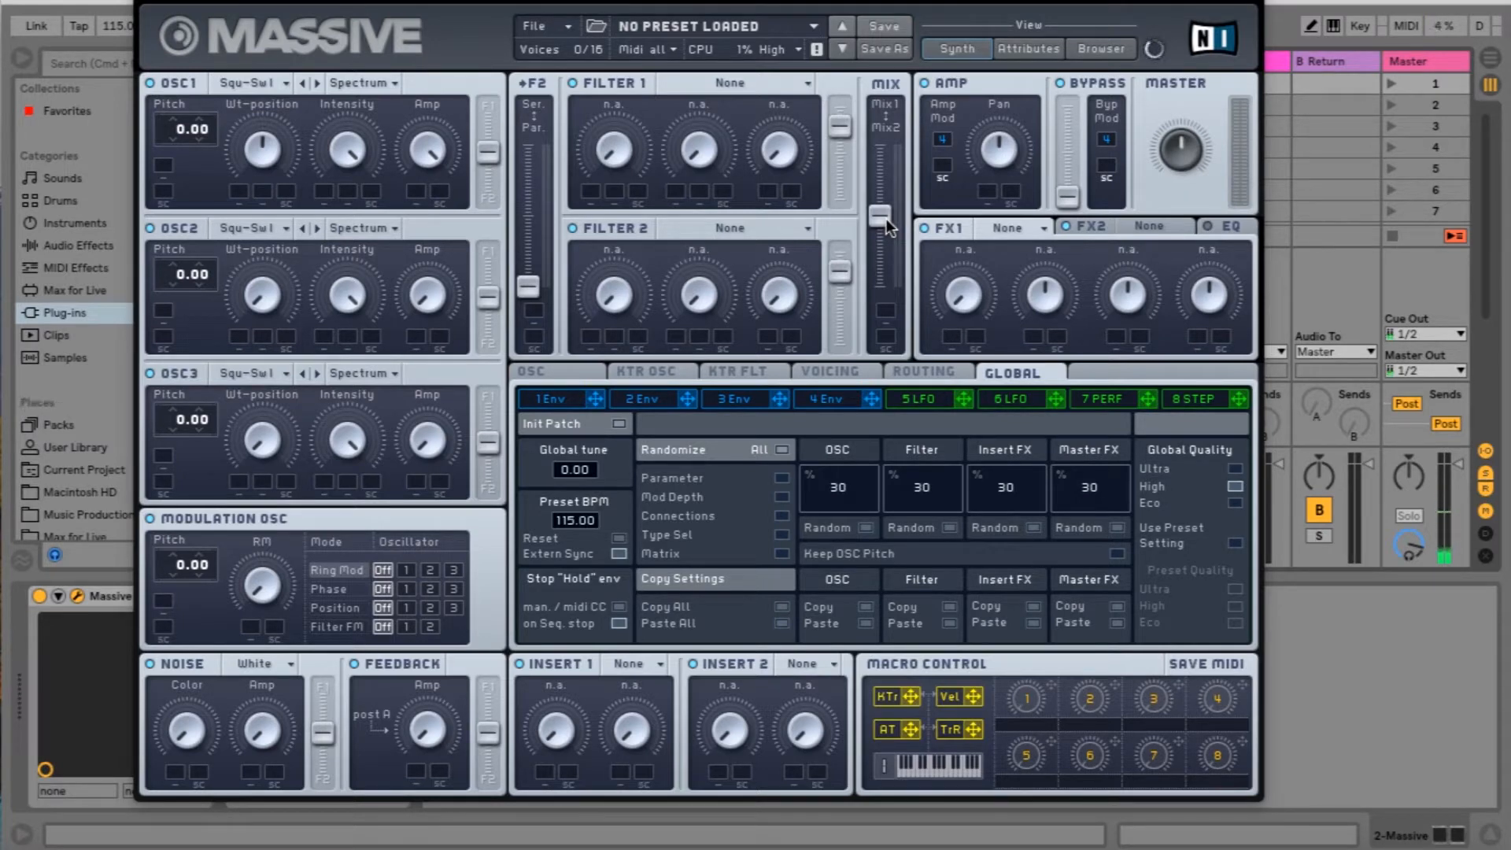
{"action": "left_click", "coordinate": [285, 85]}
{"action": "left_click", "coordinate": [389, 121]}
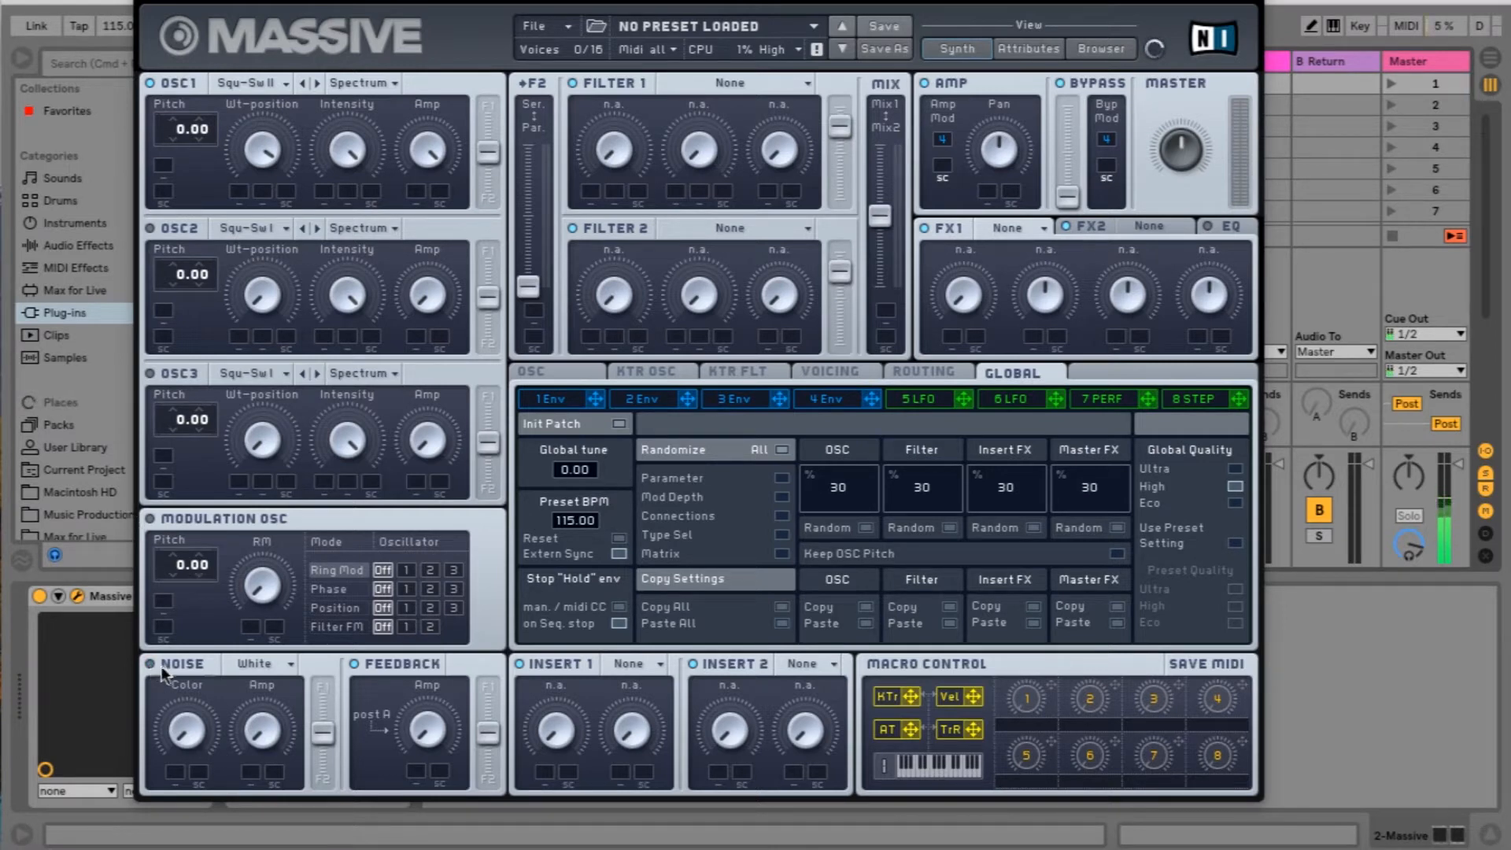
- Load the Bitcrusher in Insert 1 with its Crush turned up to just below halfway, and set OSC1's pitch to -12.00
{"action": "left_click", "coordinate": [658, 662]}
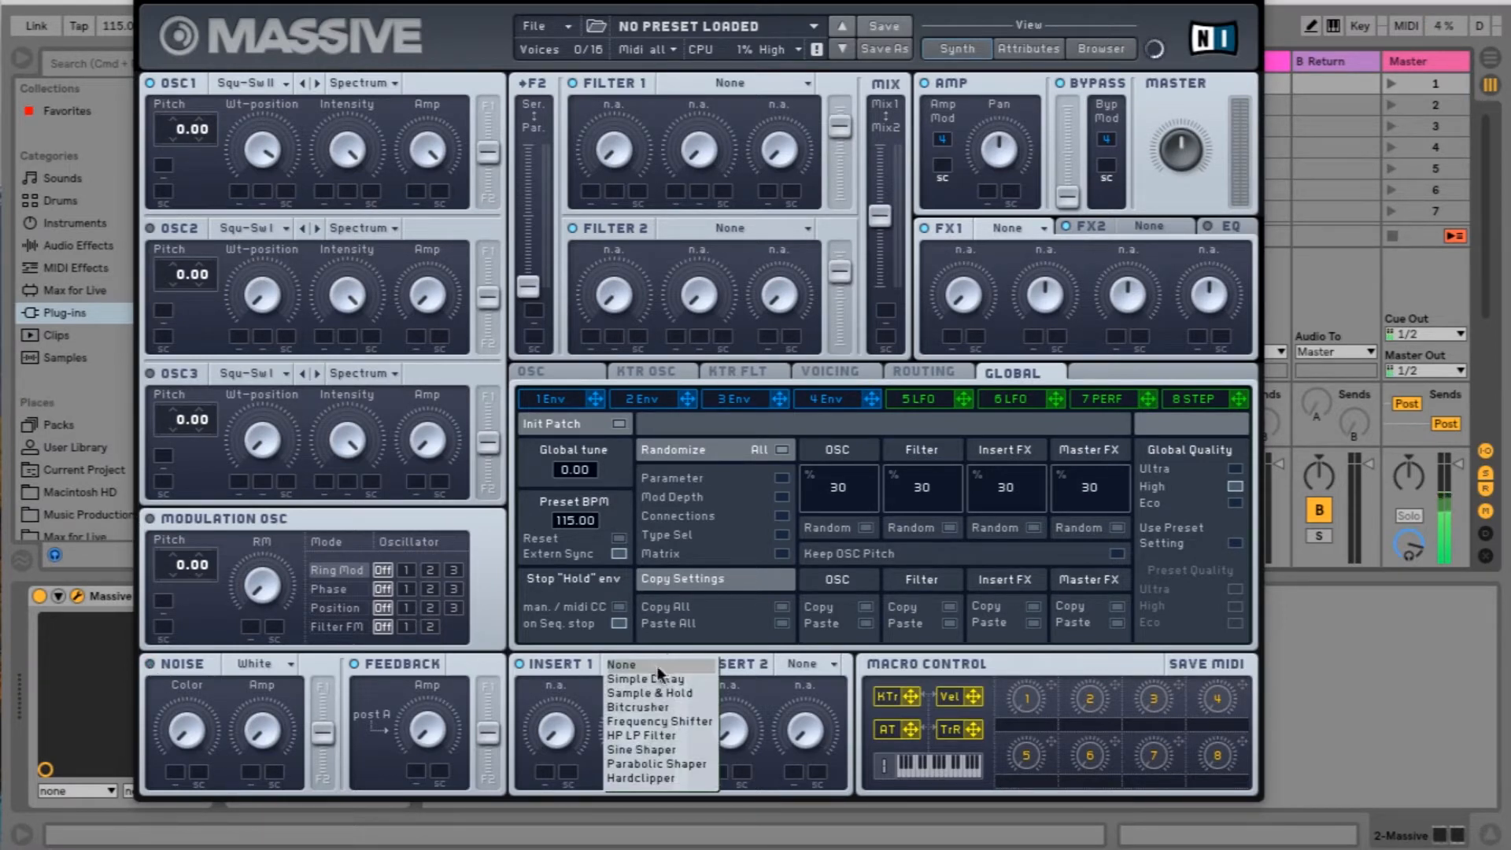
{"action": "left_click", "coordinate": [648, 710]}
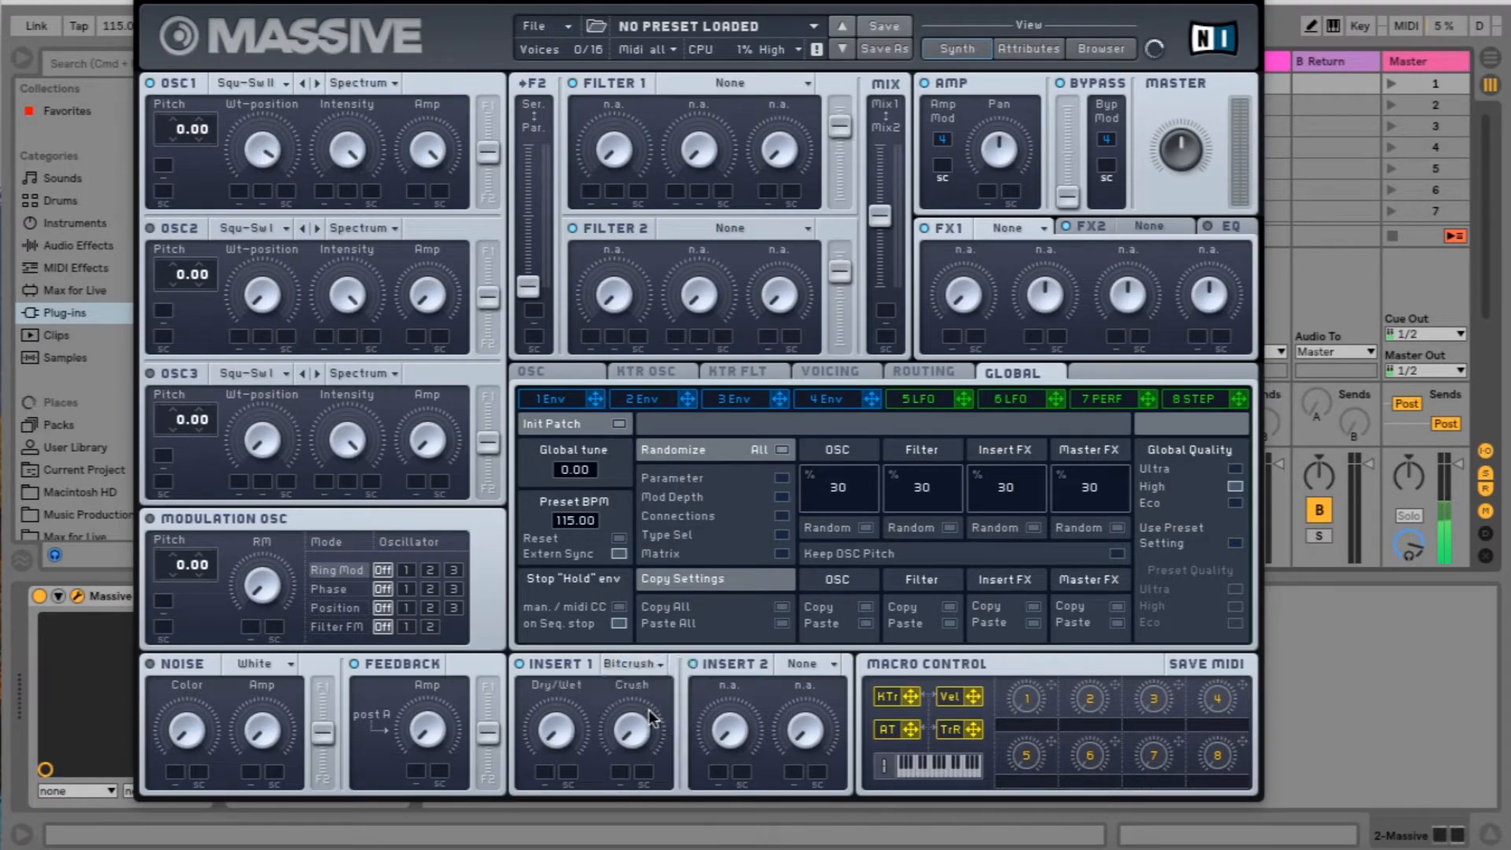
{"action": "left_click_drag", "start_coordinate": [631, 731], "coordinate": [646, 640]}
{"action": "left_click_drag", "start_coordinate": [173, 139], "coordinate": [173, 157]}
- Set Filter 1 to Lowpass 2 with the filters routed in series, and send OSC1 fully to F1
{"action": "left_click", "coordinate": [738, 79]}
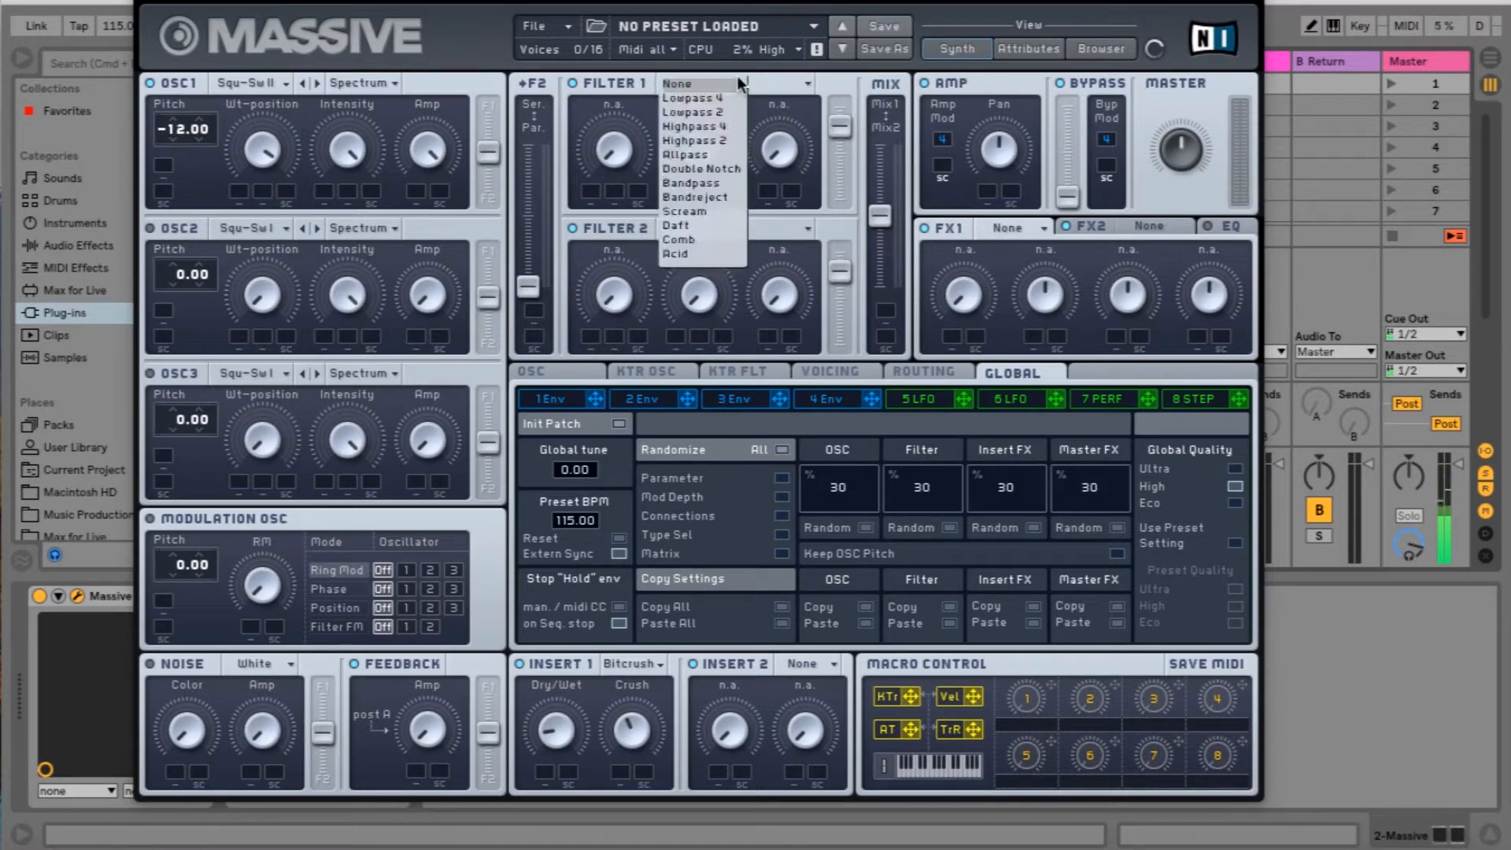
{"action": "left_click", "coordinate": [711, 115]}
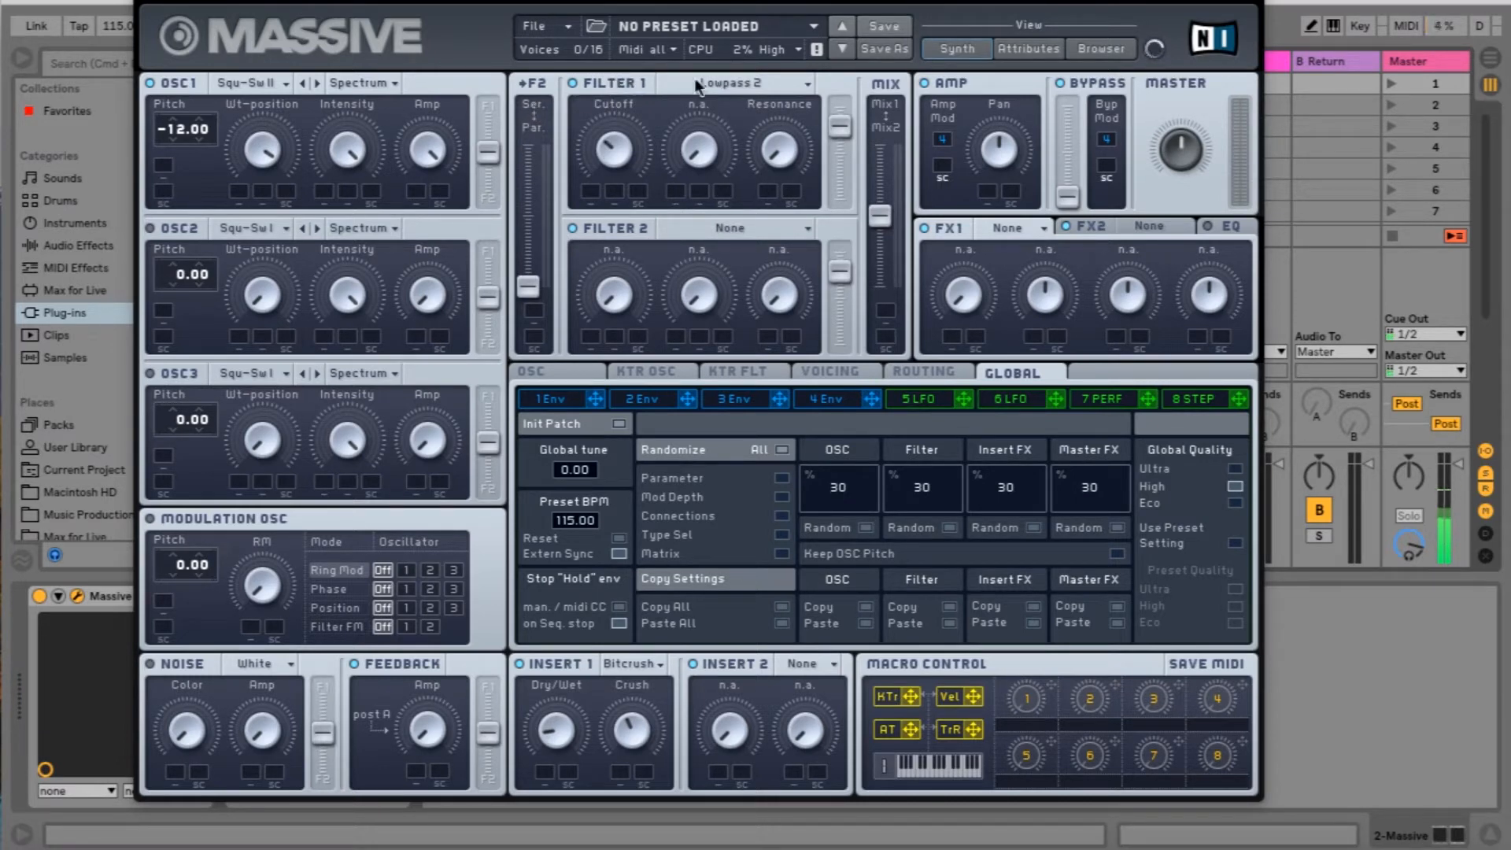
{"action": "left_click_drag", "start_coordinate": [528, 288], "coordinate": [530, 150]}
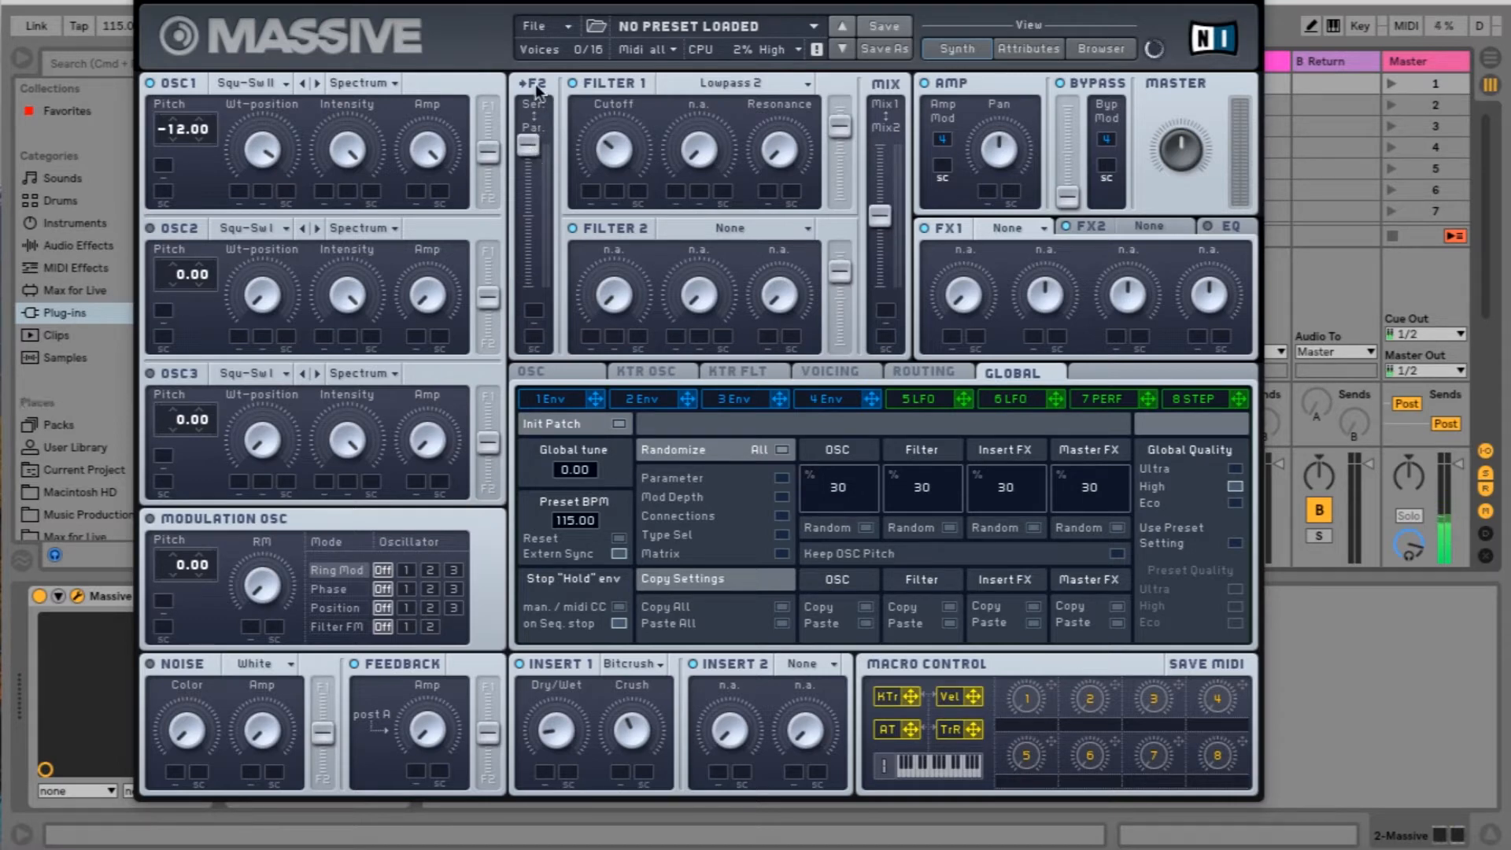
{"action": "left_click_drag", "start_coordinate": [488, 154], "coordinate": [488, 107]}
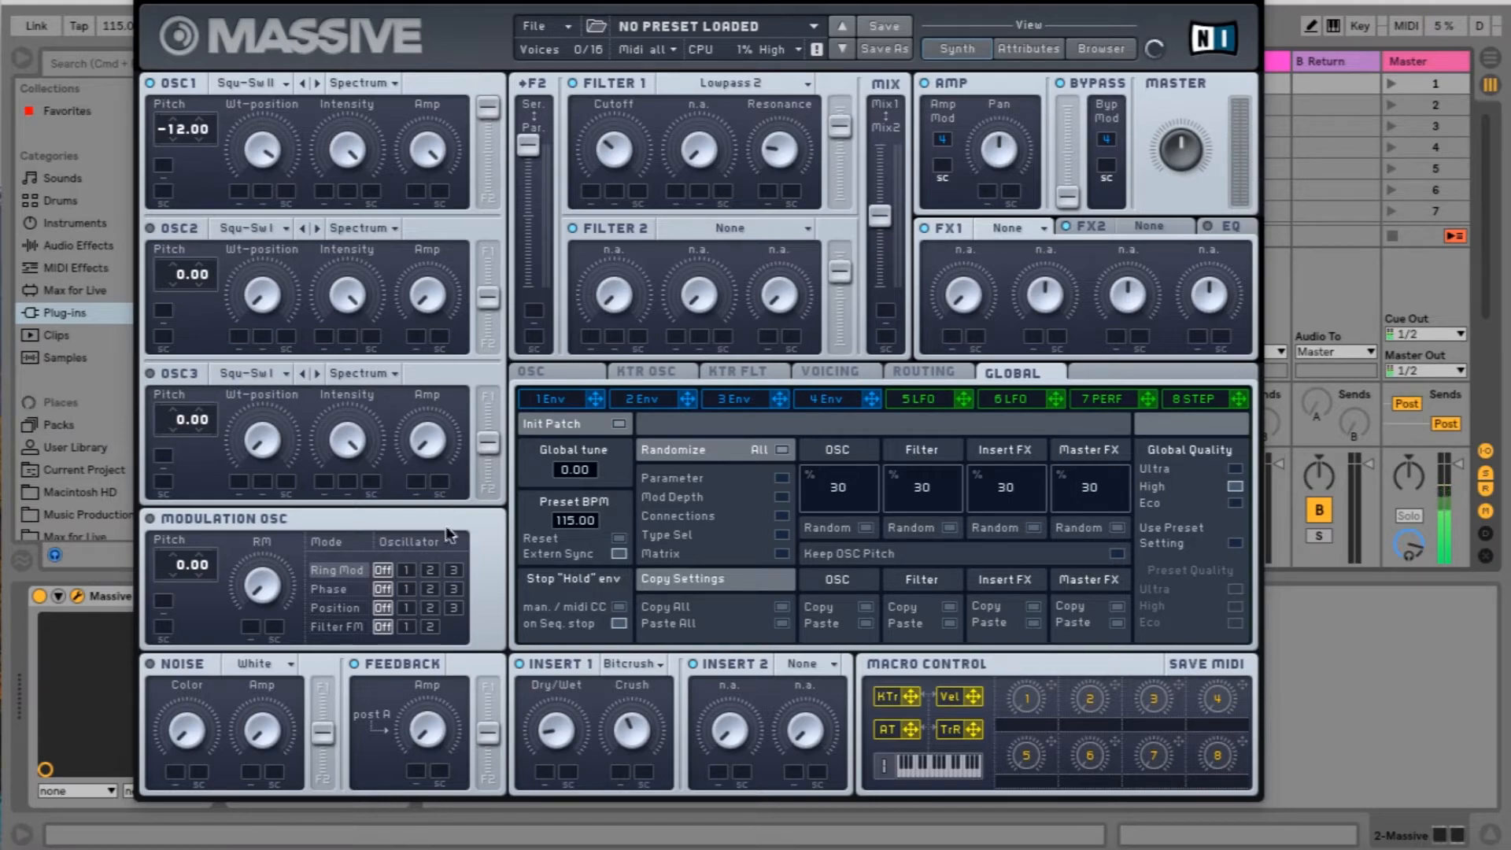
{"action": "left_click_drag", "start_coordinate": [223, 0], "coordinate": [716, 10]}
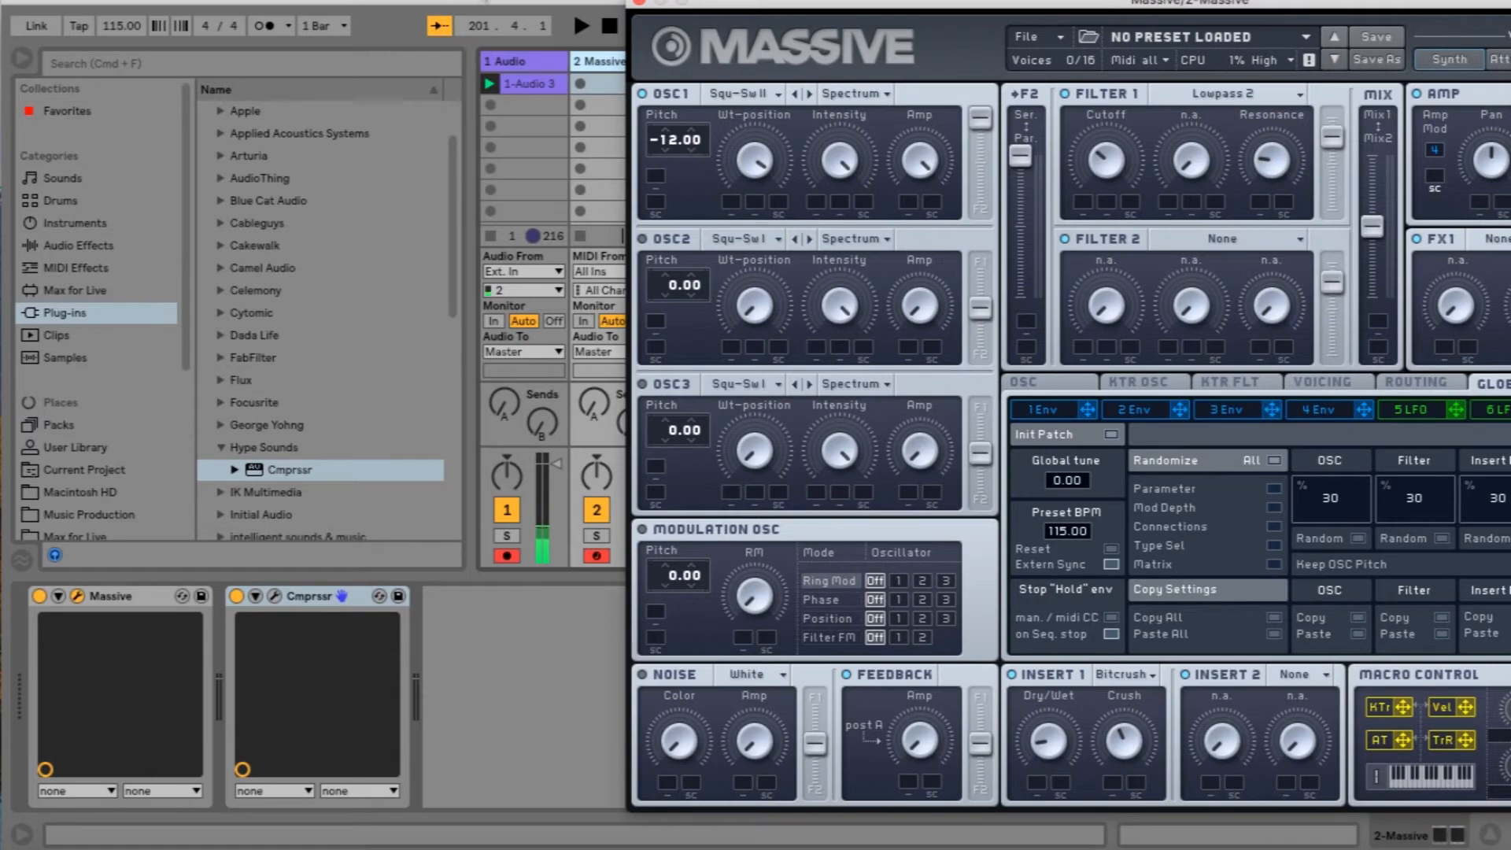
{"action": "left_click_drag", "start_coordinate": [803, 4], "coordinate": [307, 0]}
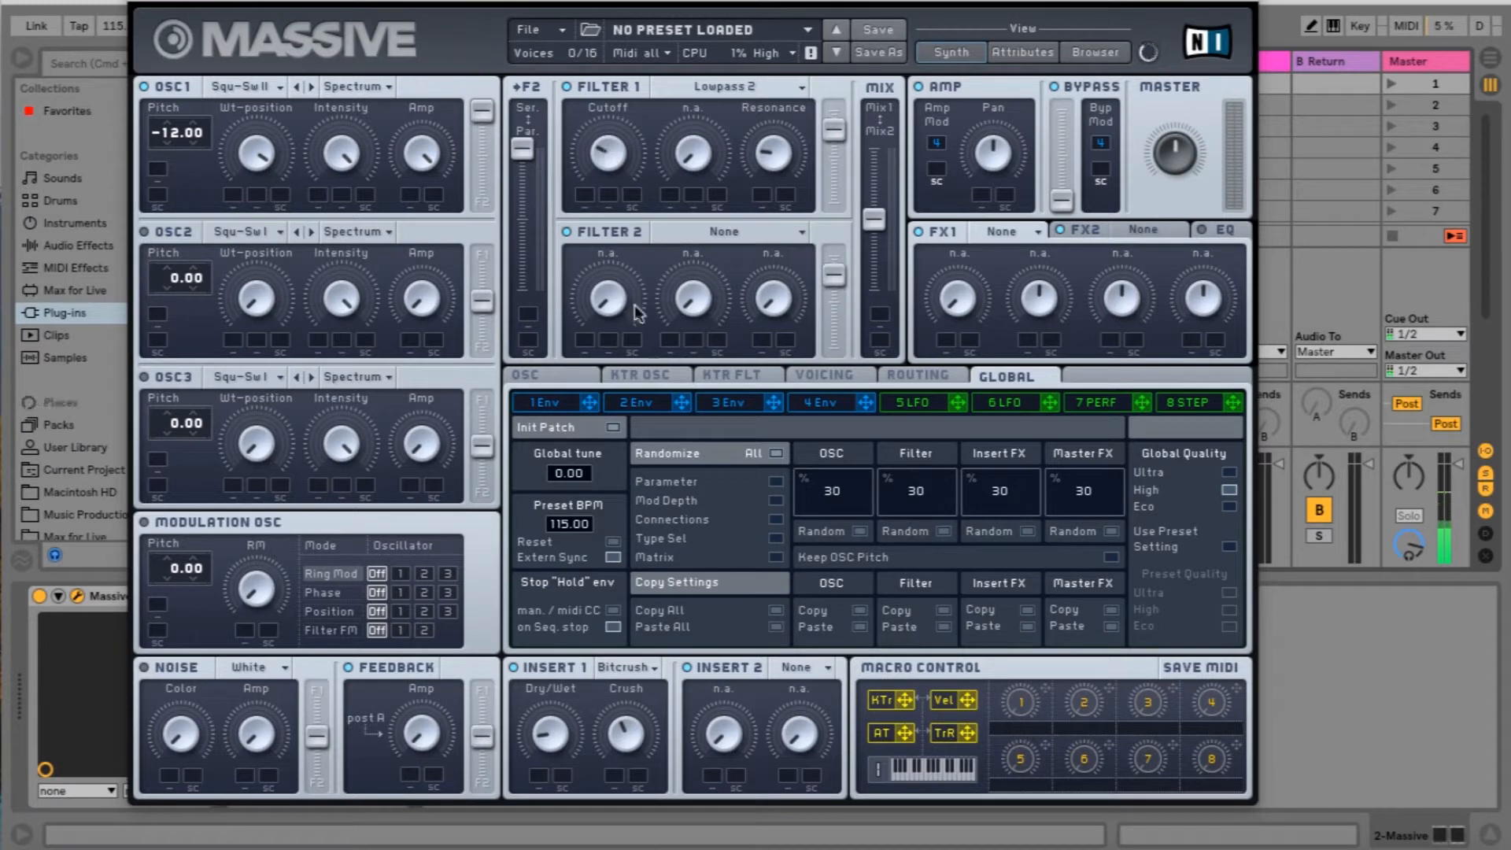
- Modulate Filter 1's cutoff with Envelope 2, shortening the envelope's decay and setting a moderate positive modulation range
{"action": "left_click", "coordinate": [642, 403]}
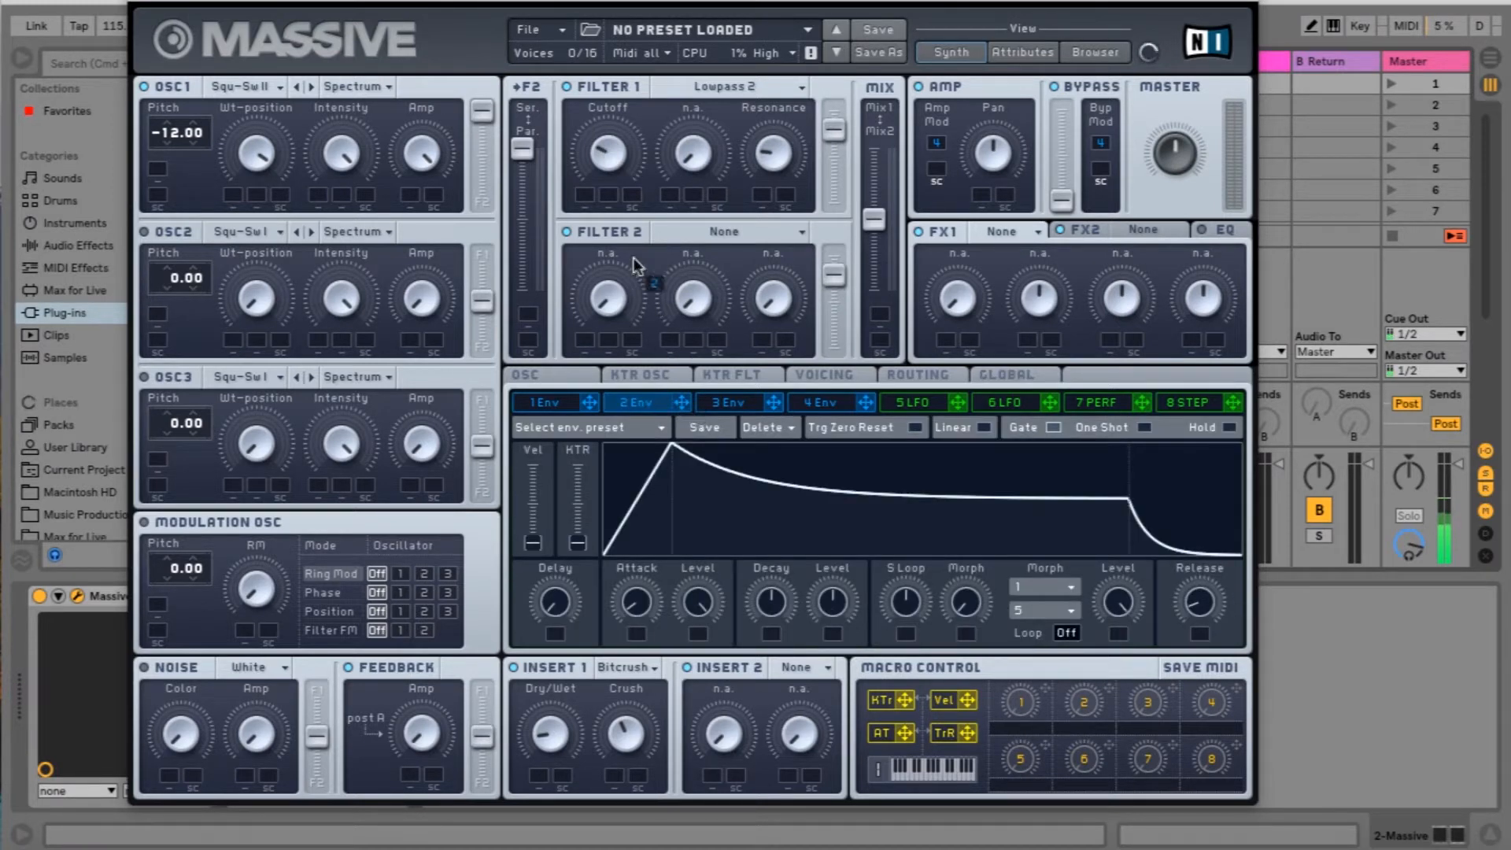
{"action": "left_click_drag", "start_coordinate": [773, 611], "coordinate": [811, 665]}
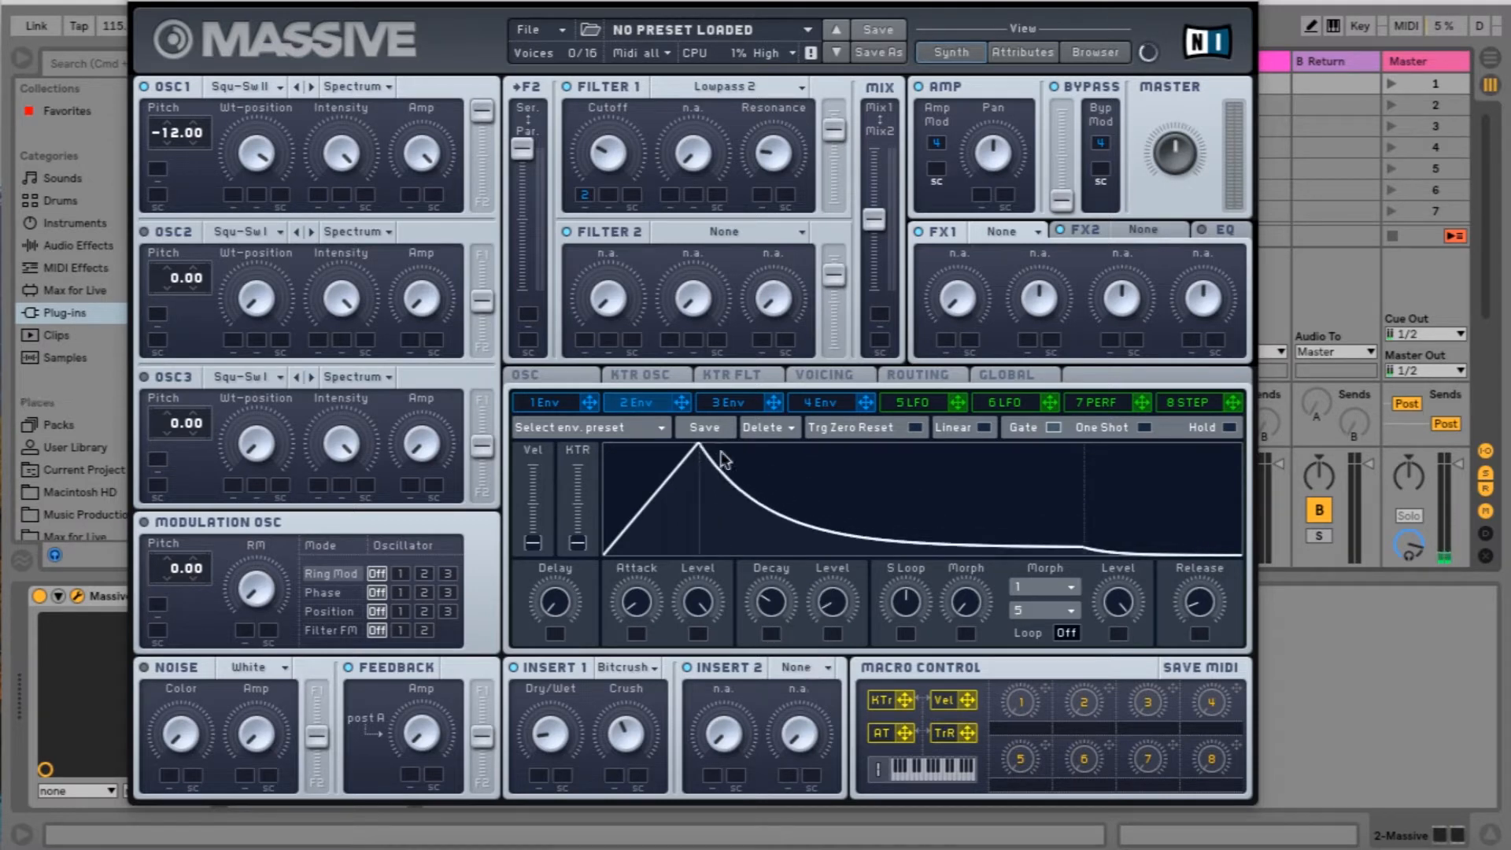
{"action": "left_click_drag", "start_coordinate": [588, 180], "coordinate": [607, 168]}
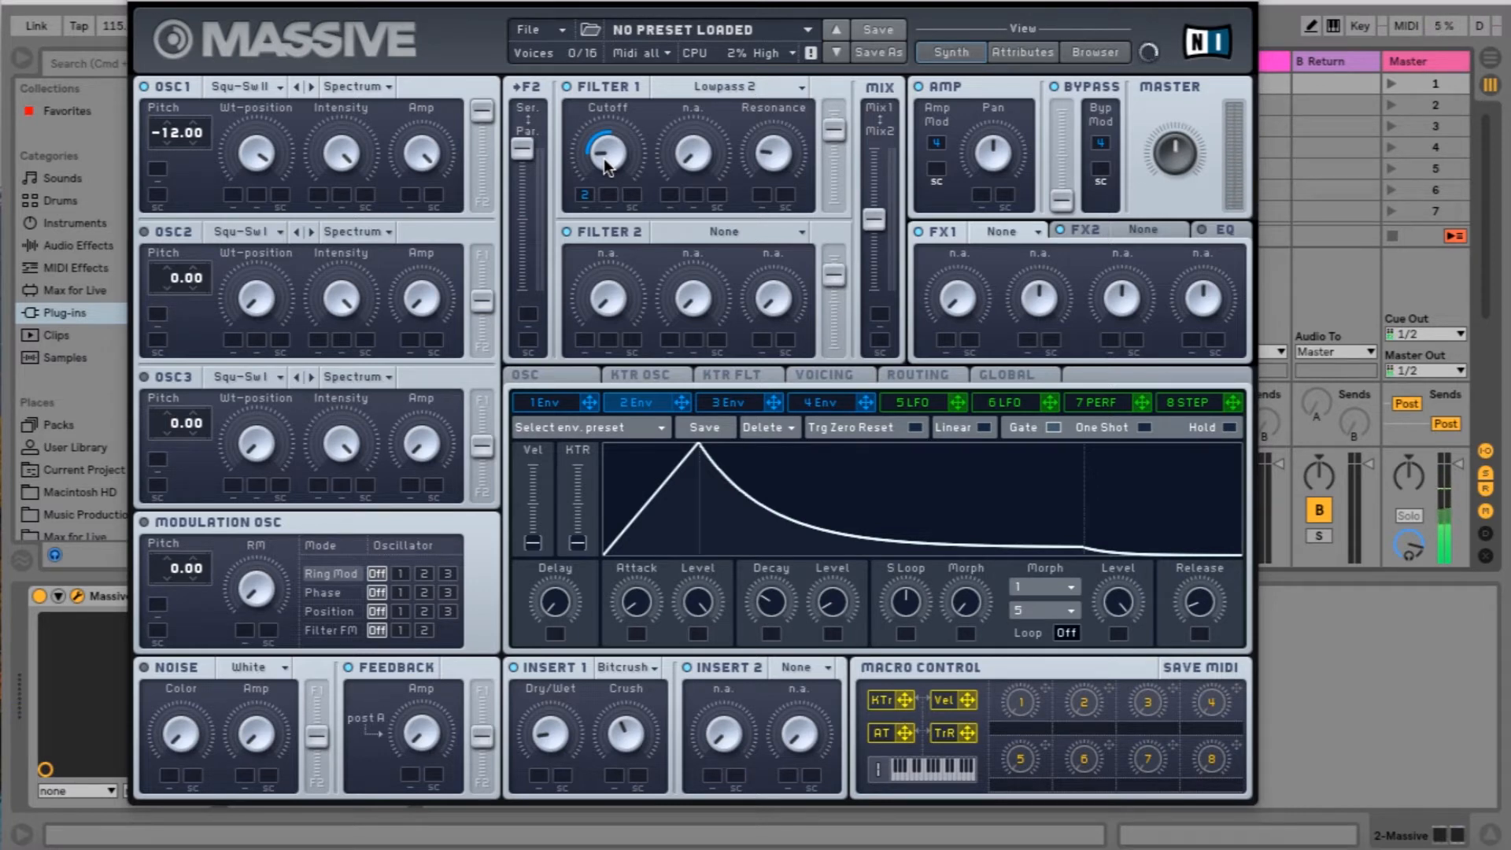
- Load a Reverb in FX2 and raise its Dry/Wet to a low, mostly dry mix
{"action": "left_click", "coordinate": [1082, 230]}
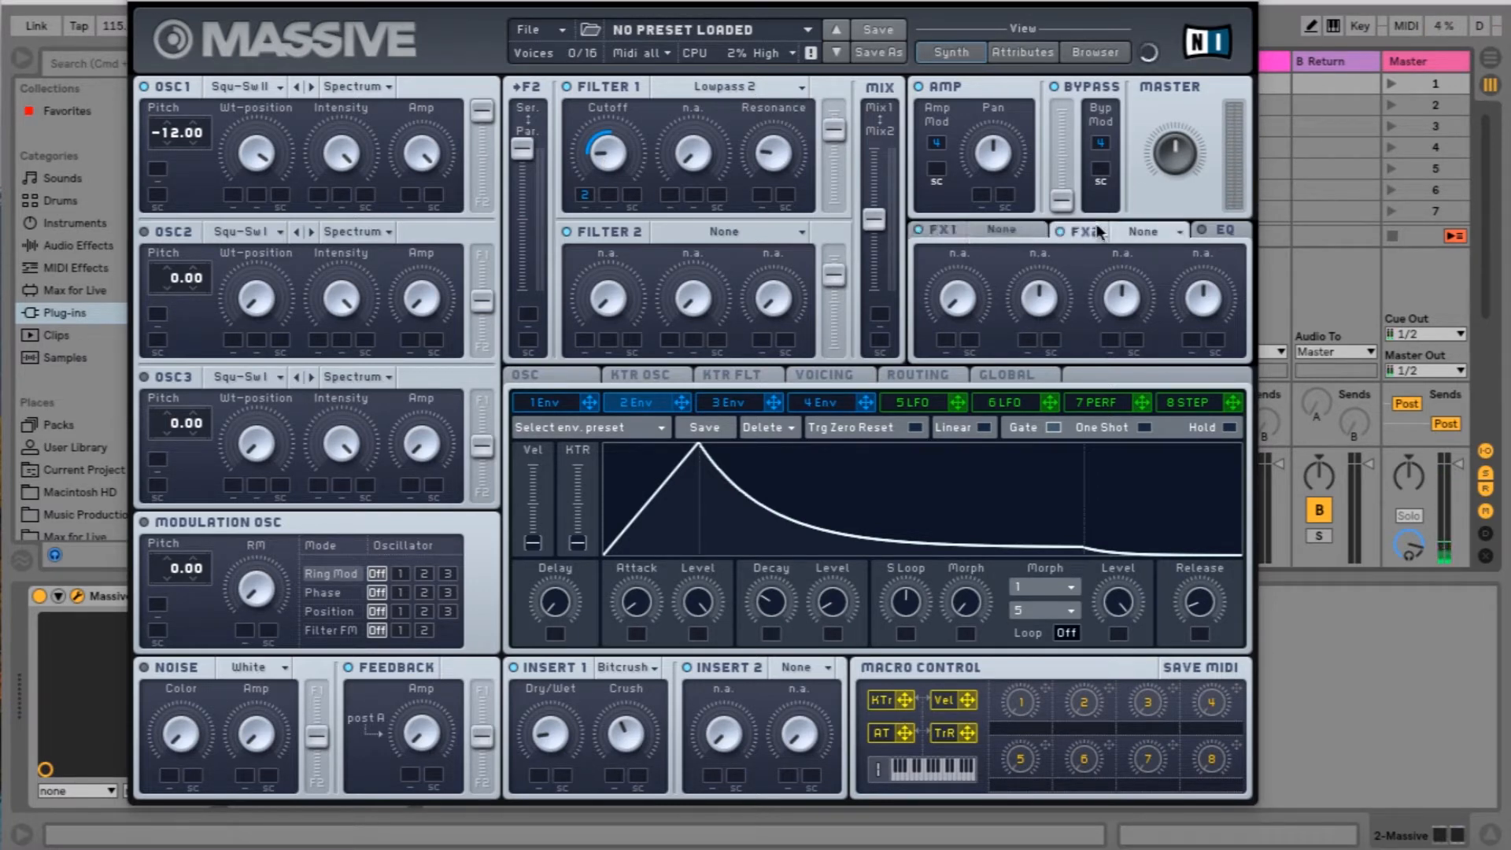
{"action": "left_click", "coordinate": [1138, 229]}
{"action": "left_click", "coordinate": [1163, 257]}
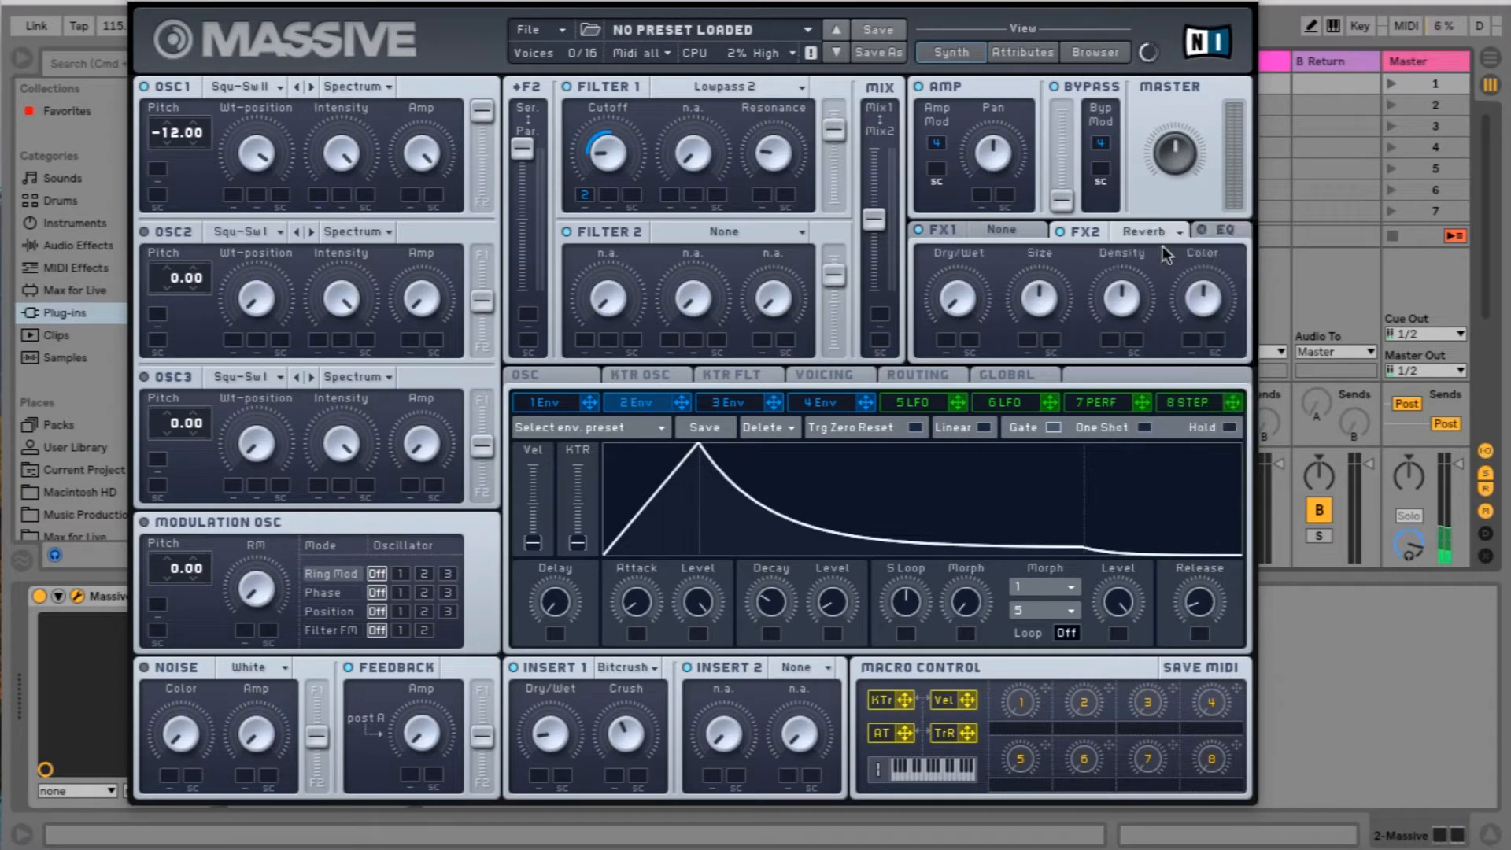
{"action": "left_click_drag", "start_coordinate": [949, 312], "coordinate": [961, 259]}
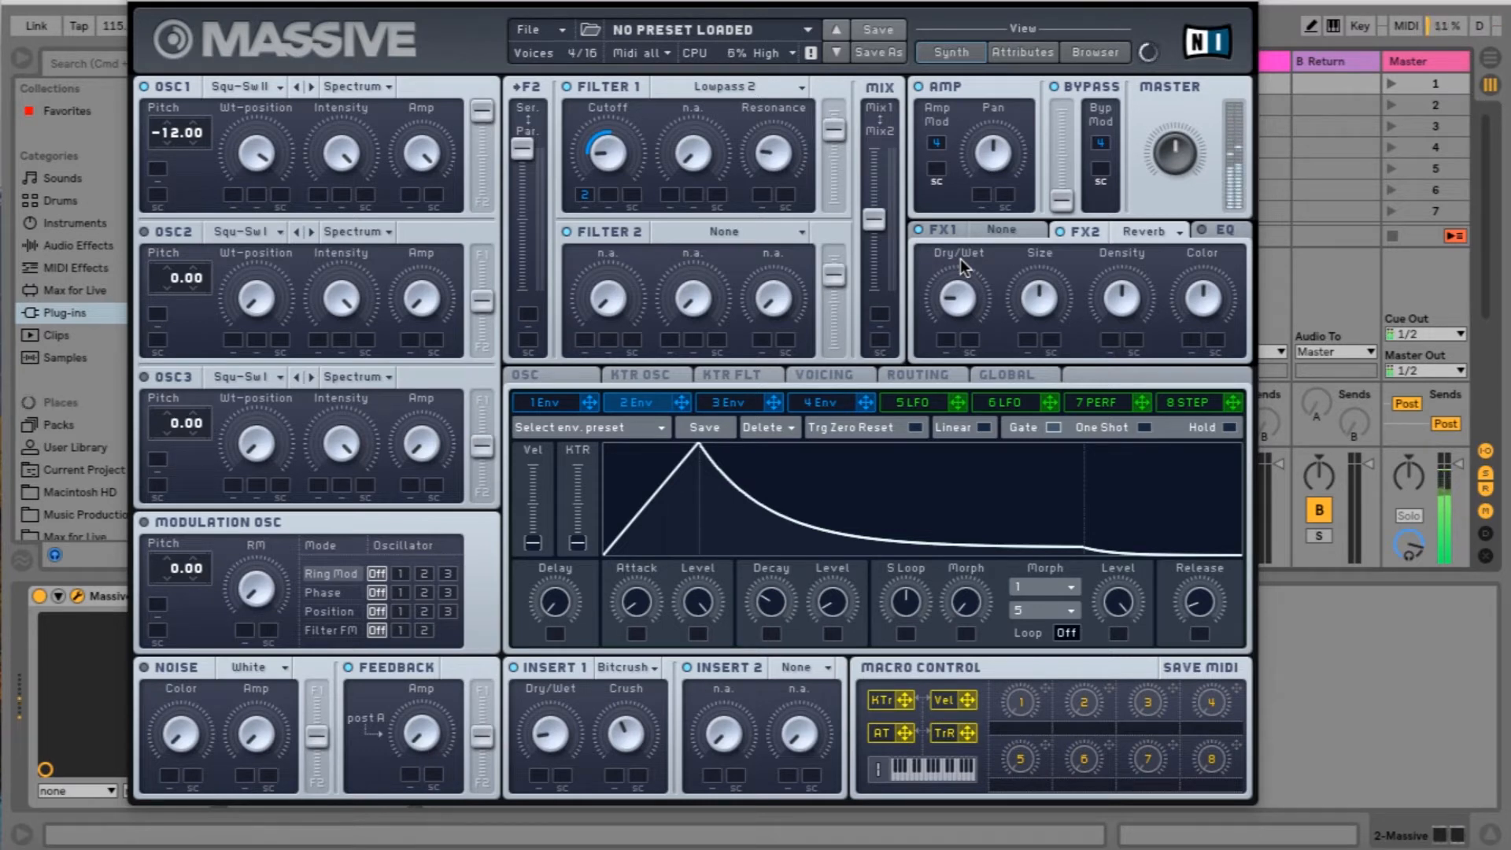
- Load Delay Synced in FX1 and set its left delay time to 1/4
{"action": "left_click", "coordinate": [1023, 229]}
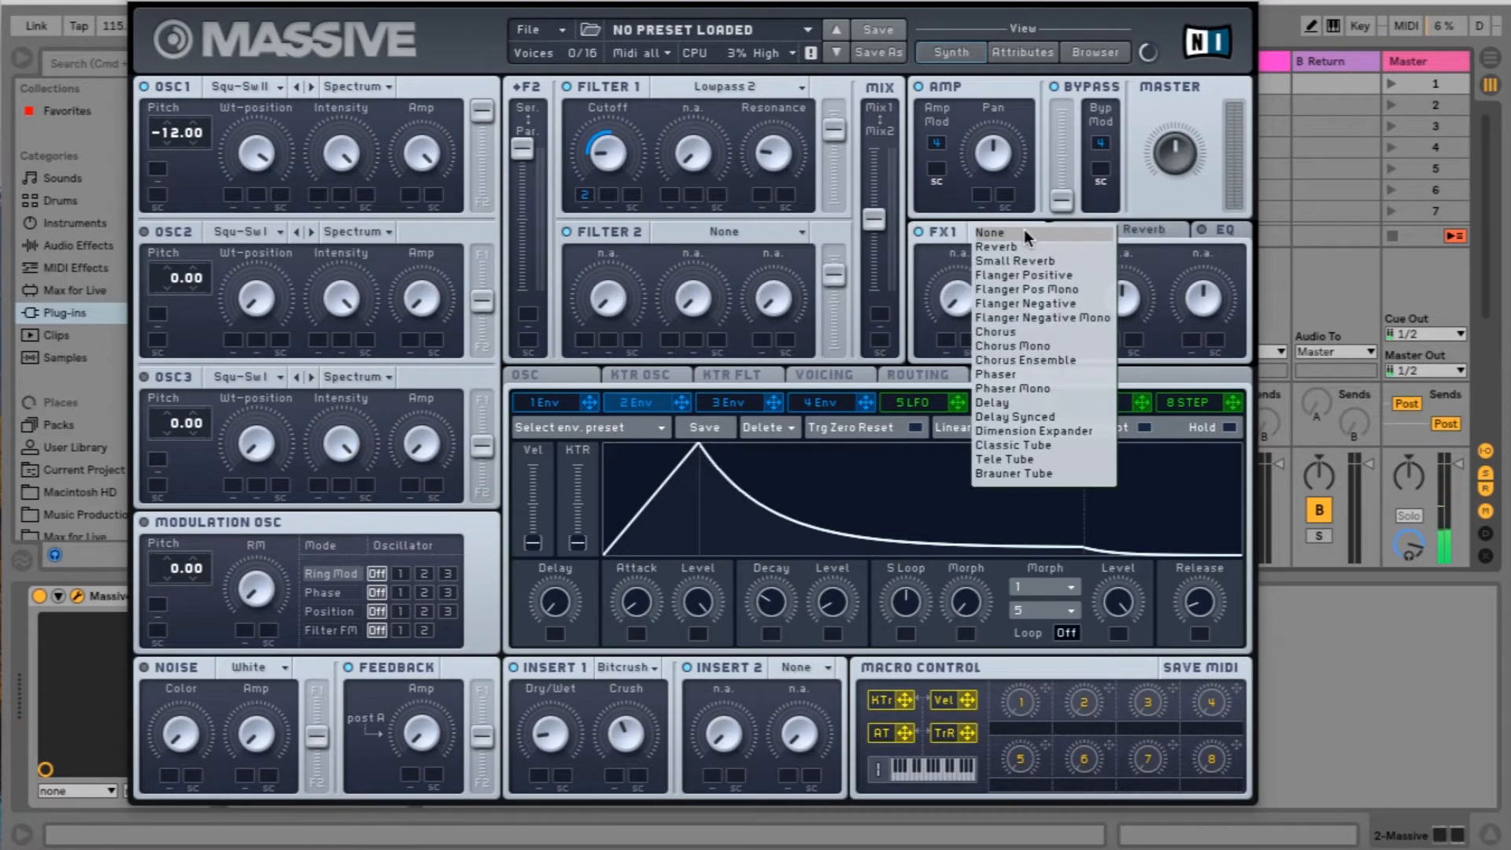
{"action": "left_click", "coordinate": [1054, 414]}
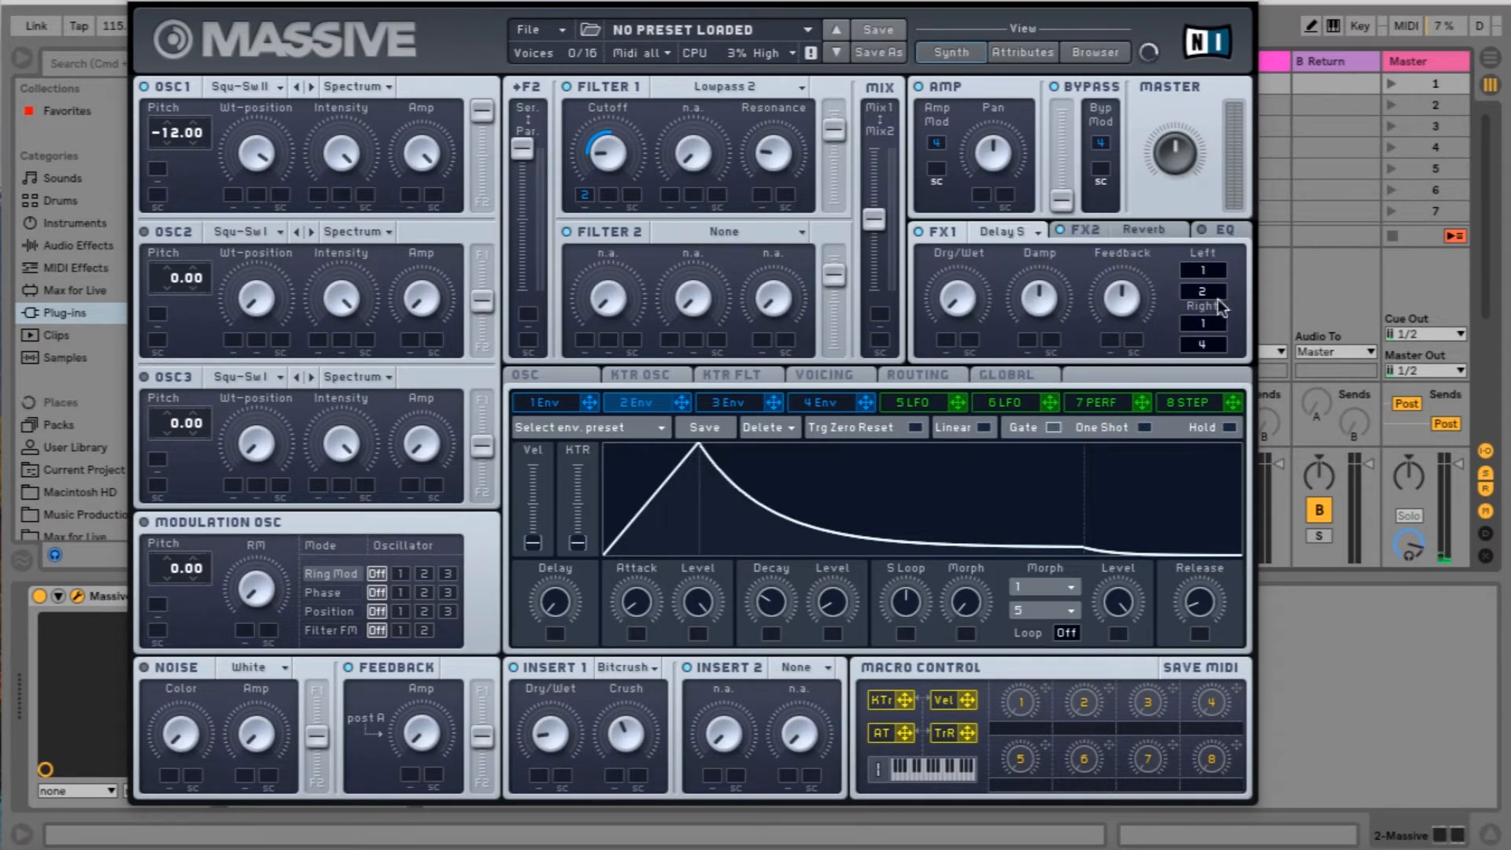
{"action": "left_click_drag", "start_coordinate": [1221, 288], "coordinate": [1217, 299]}
{"action": "left_click_drag", "start_coordinate": [1221, 283], "coordinate": [1218, 298]}
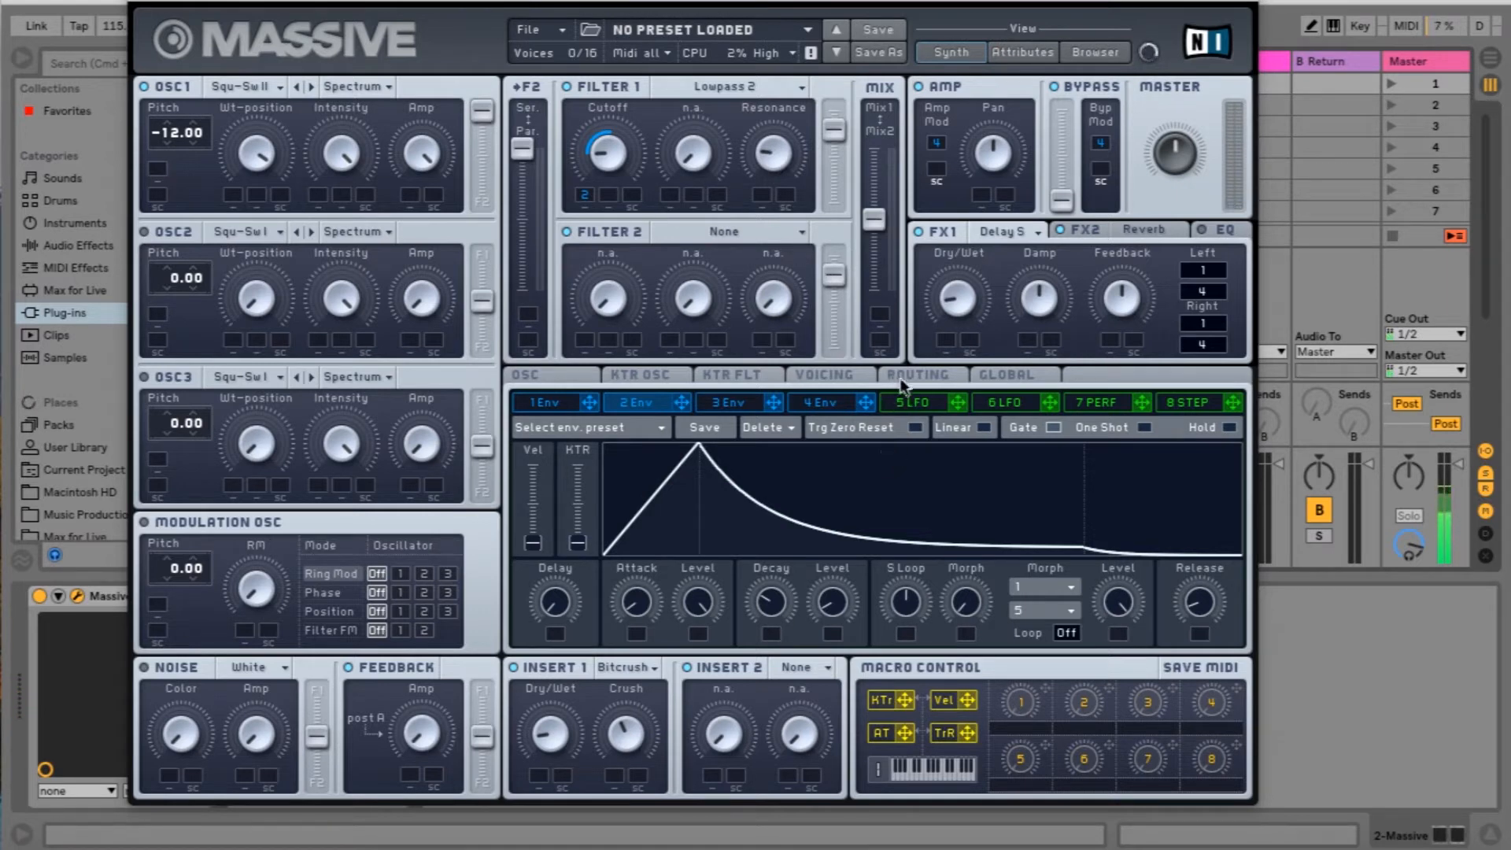
- Assign LFO 5 to Filter 1's cutoff and sync the LFO to tempo with a 1/8 ratio
{"action": "left_click_drag", "start_coordinate": [965, 403], "coordinate": [625, 179]}
{"action": "left_click", "coordinate": [908, 400]}
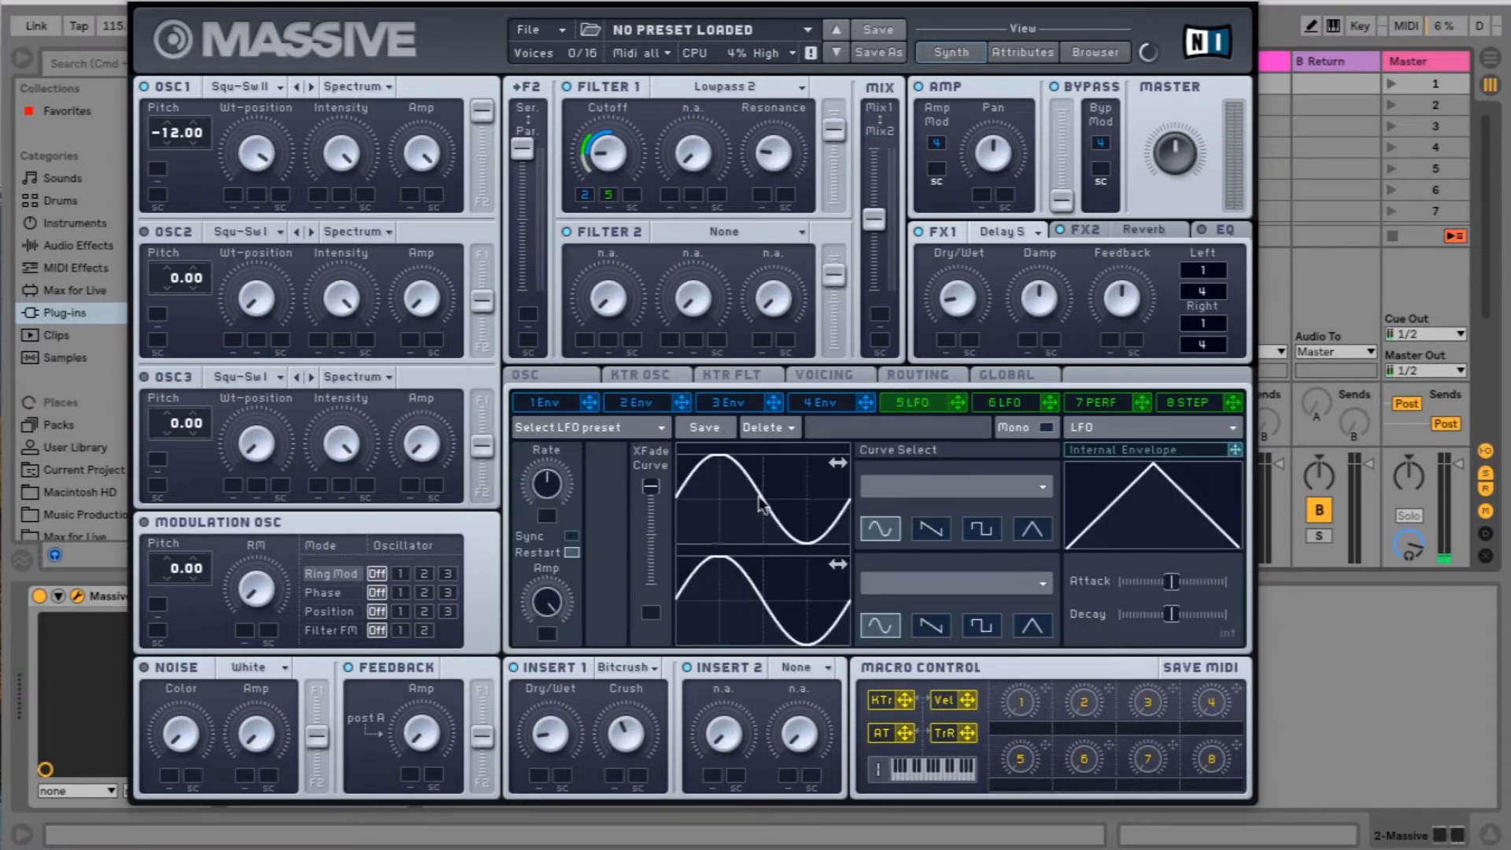
{"action": "left_click", "coordinate": [572, 537]}
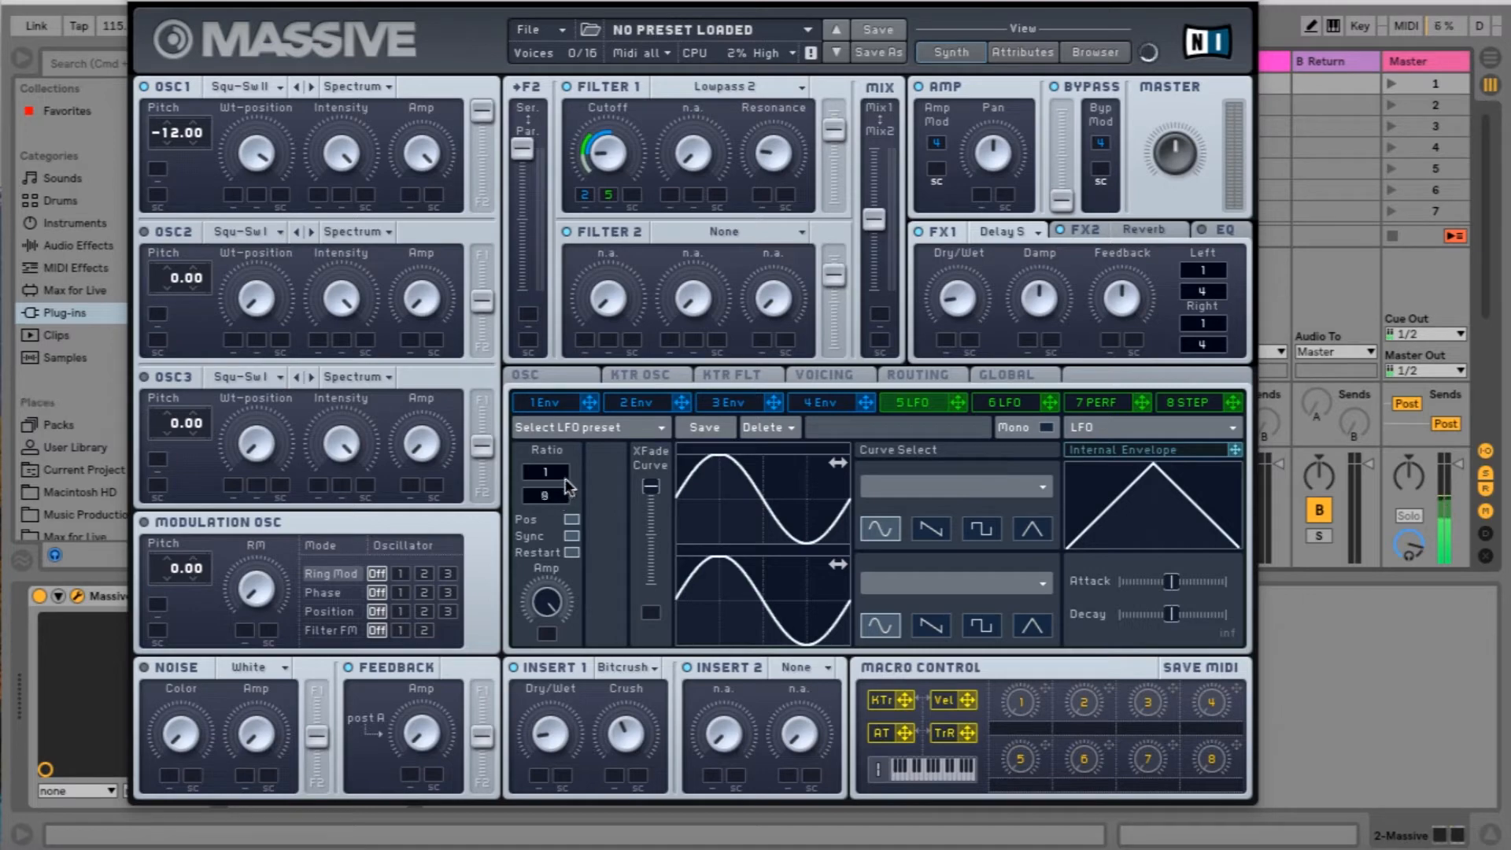
{"action": "left_click_drag", "start_coordinate": [272, 1], "coordinate": [629, 28]}
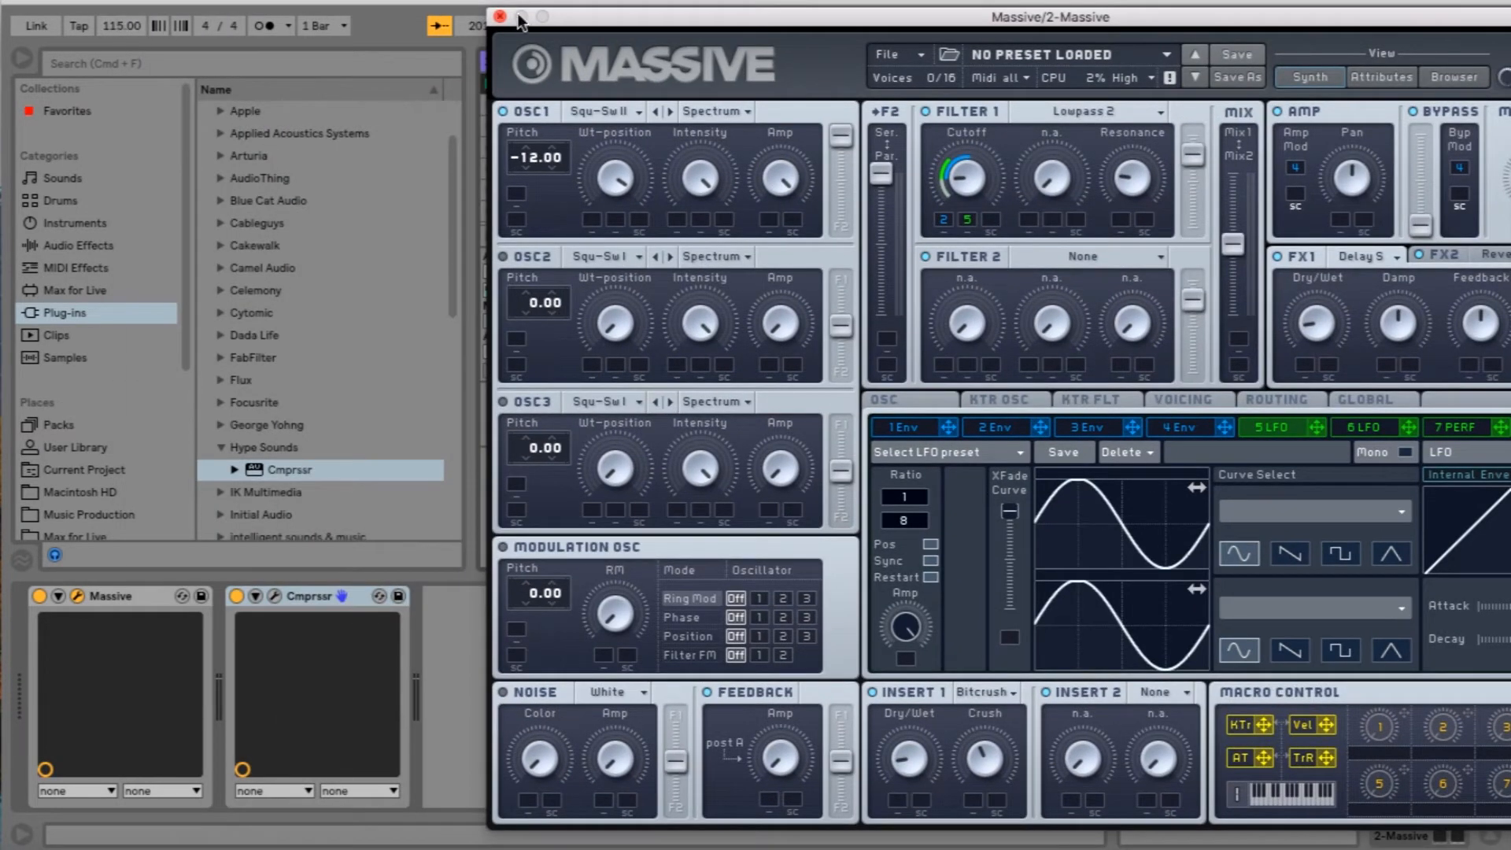
{"action": "left_click_drag", "start_coordinate": [614, 22], "coordinate": [385, 13]}
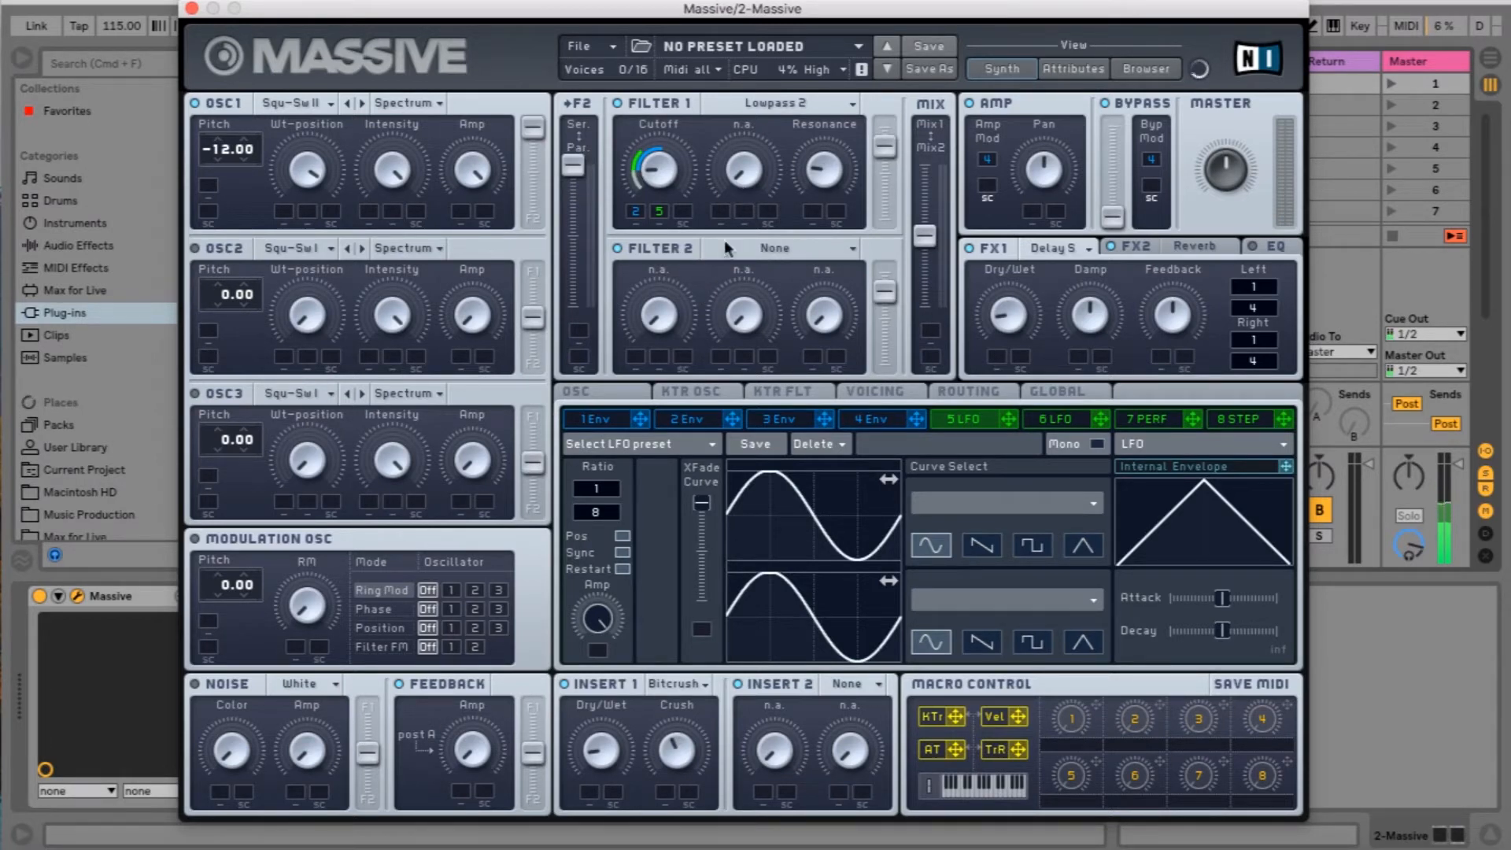
- Set Filter 2 to Lowpass 4 and raise its cutoff to slightly below halfway
{"action": "left_click", "coordinate": [787, 247]}
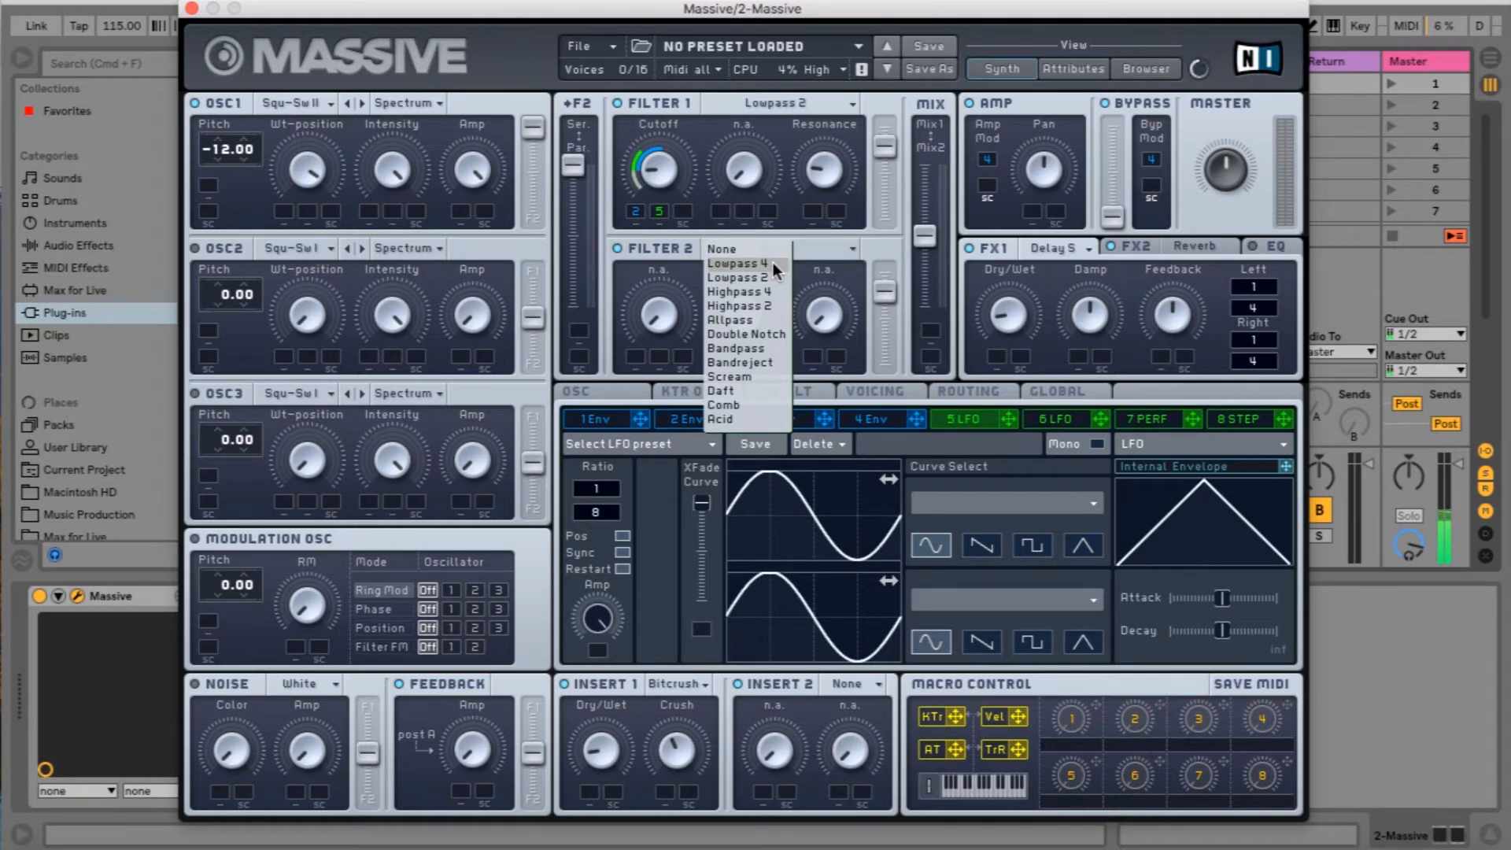
{"action": "left_click", "coordinate": [772, 262]}
{"action": "left_click_drag", "start_coordinate": [659, 315], "coordinate": [667, 236]}
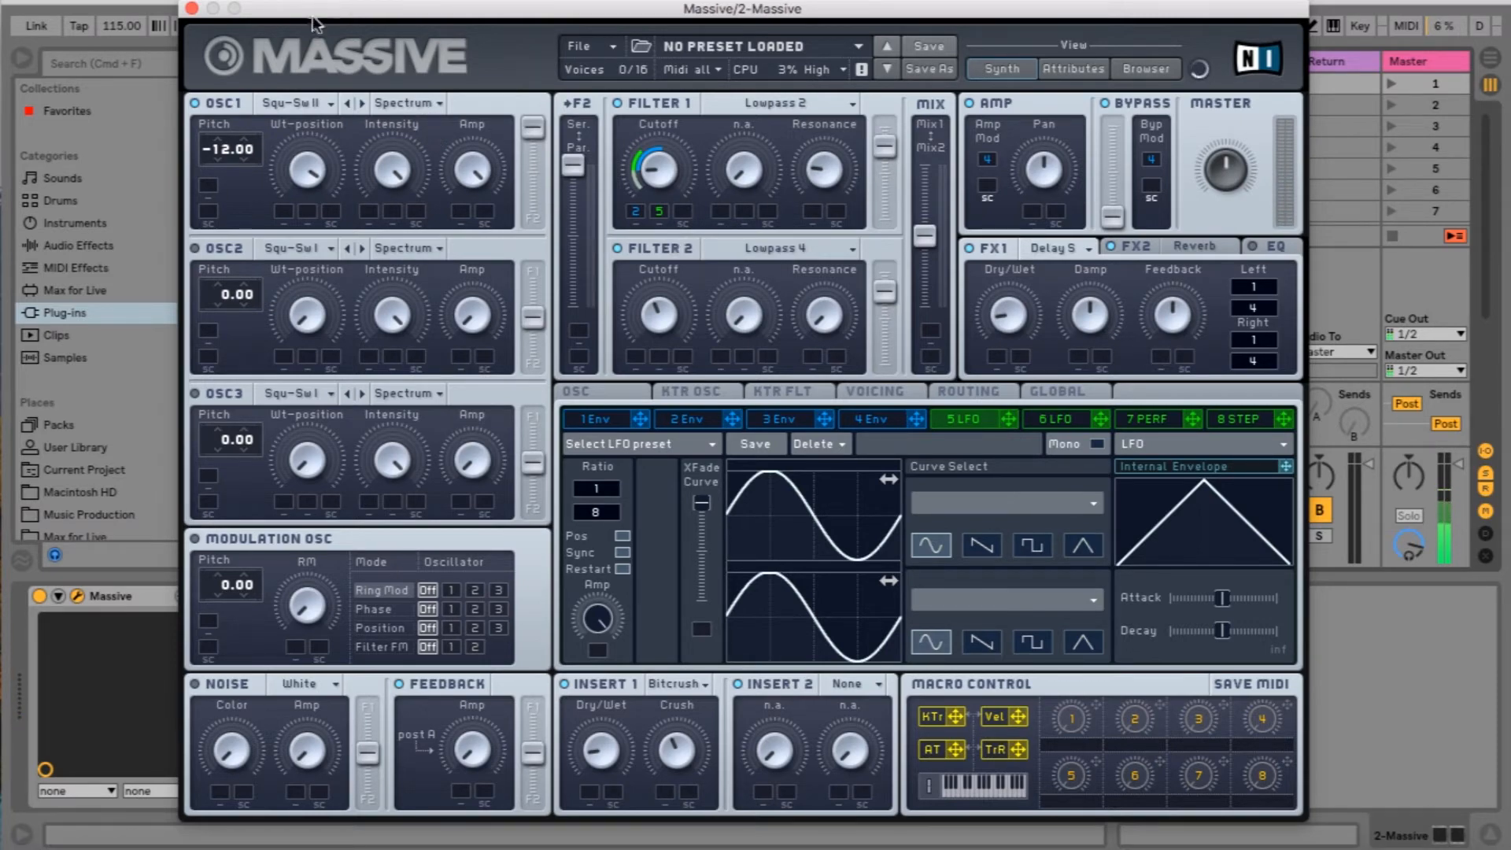
- Move Massive aside, open the Cmprssr plug-in window below the track headers, and lower its threshold to -16.80 dB
{"action": "left_click_drag", "start_coordinate": [439, 12], "coordinate": [946, 0]}
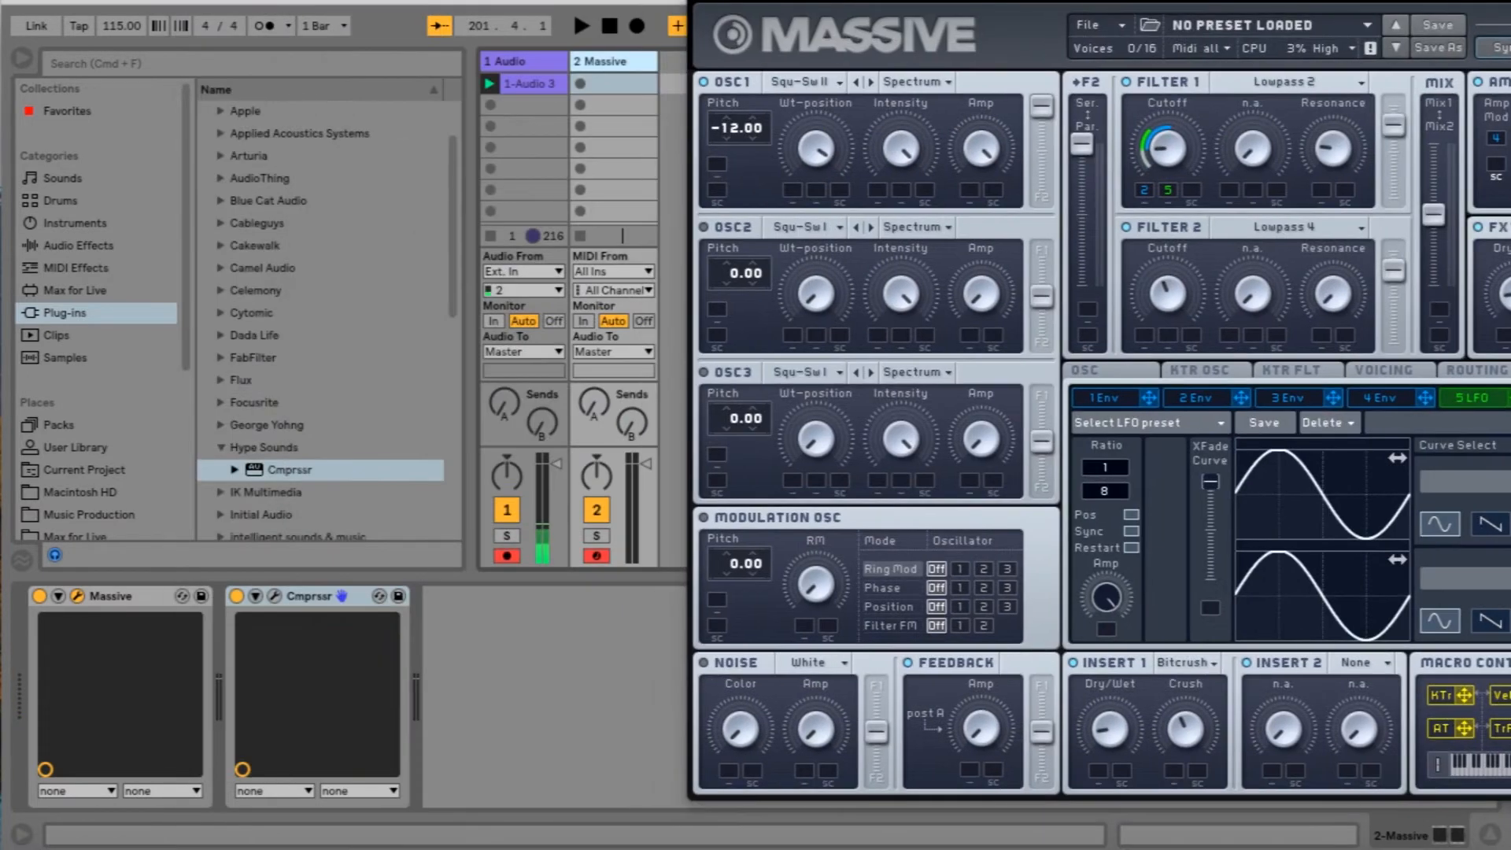
{"action": "left_click", "coordinate": [274, 595]}
{"action": "left_click_drag", "start_coordinate": [543, 39], "coordinate": [528, 273]}
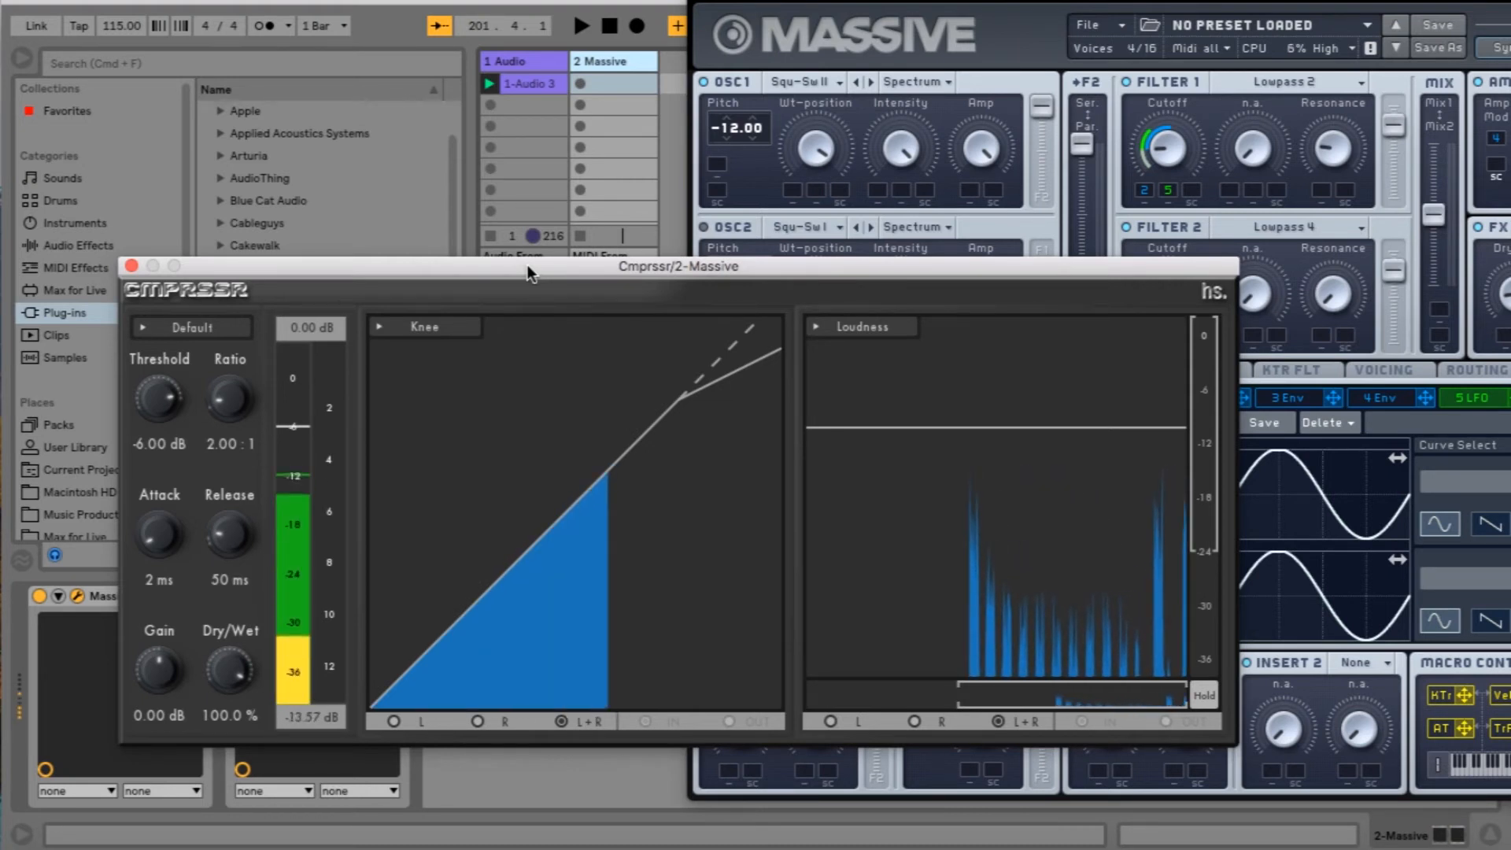
{"action": "left_click_drag", "start_coordinate": [150, 404], "coordinate": [145, 495]}
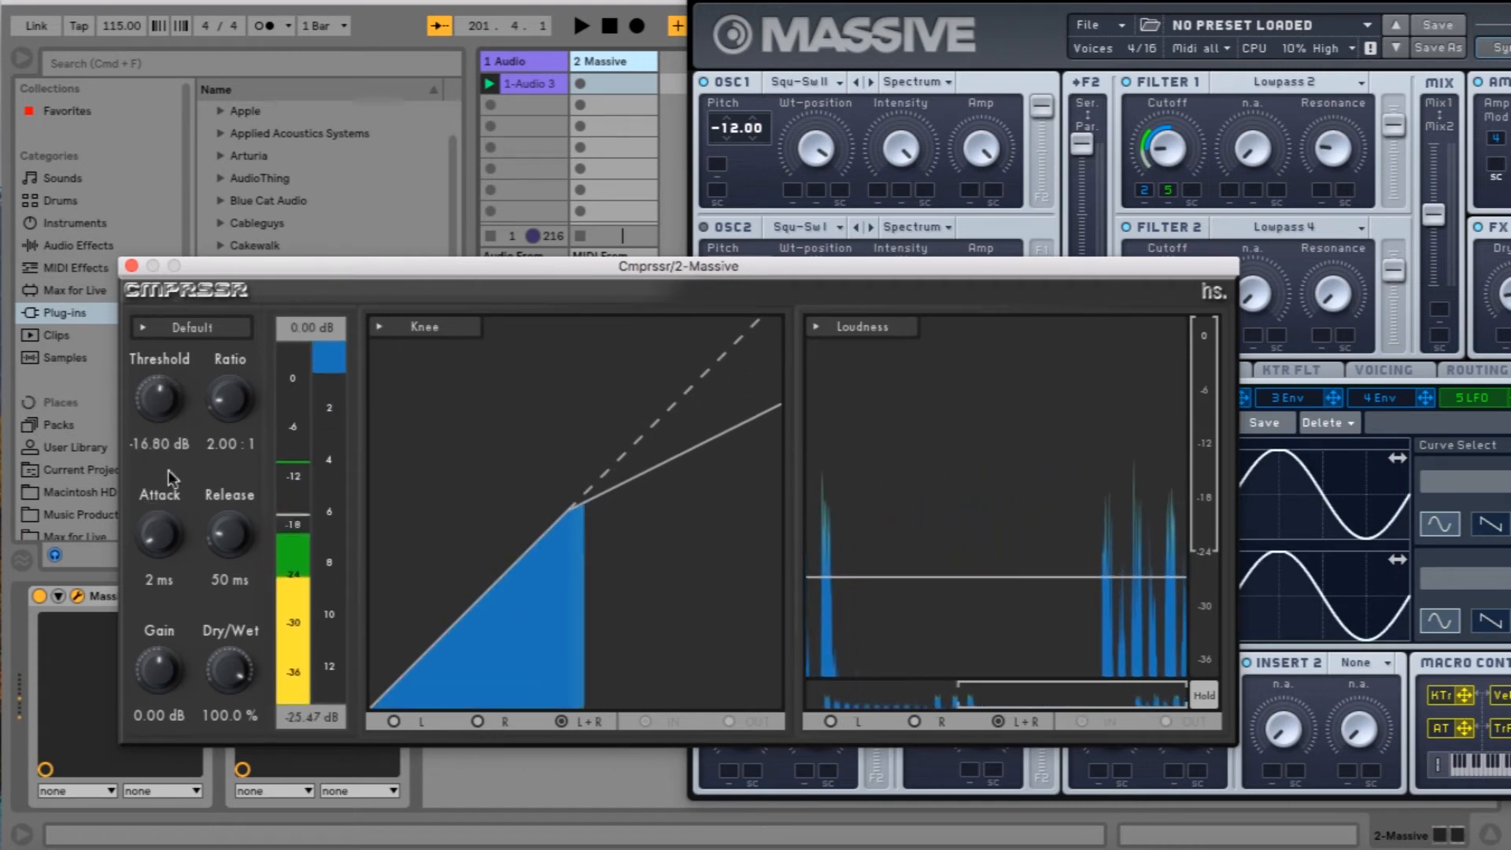
- Load Cmprssr's Piano preset and lower the threshold to -20.22 dB
{"action": "left_click", "coordinate": [214, 331]}
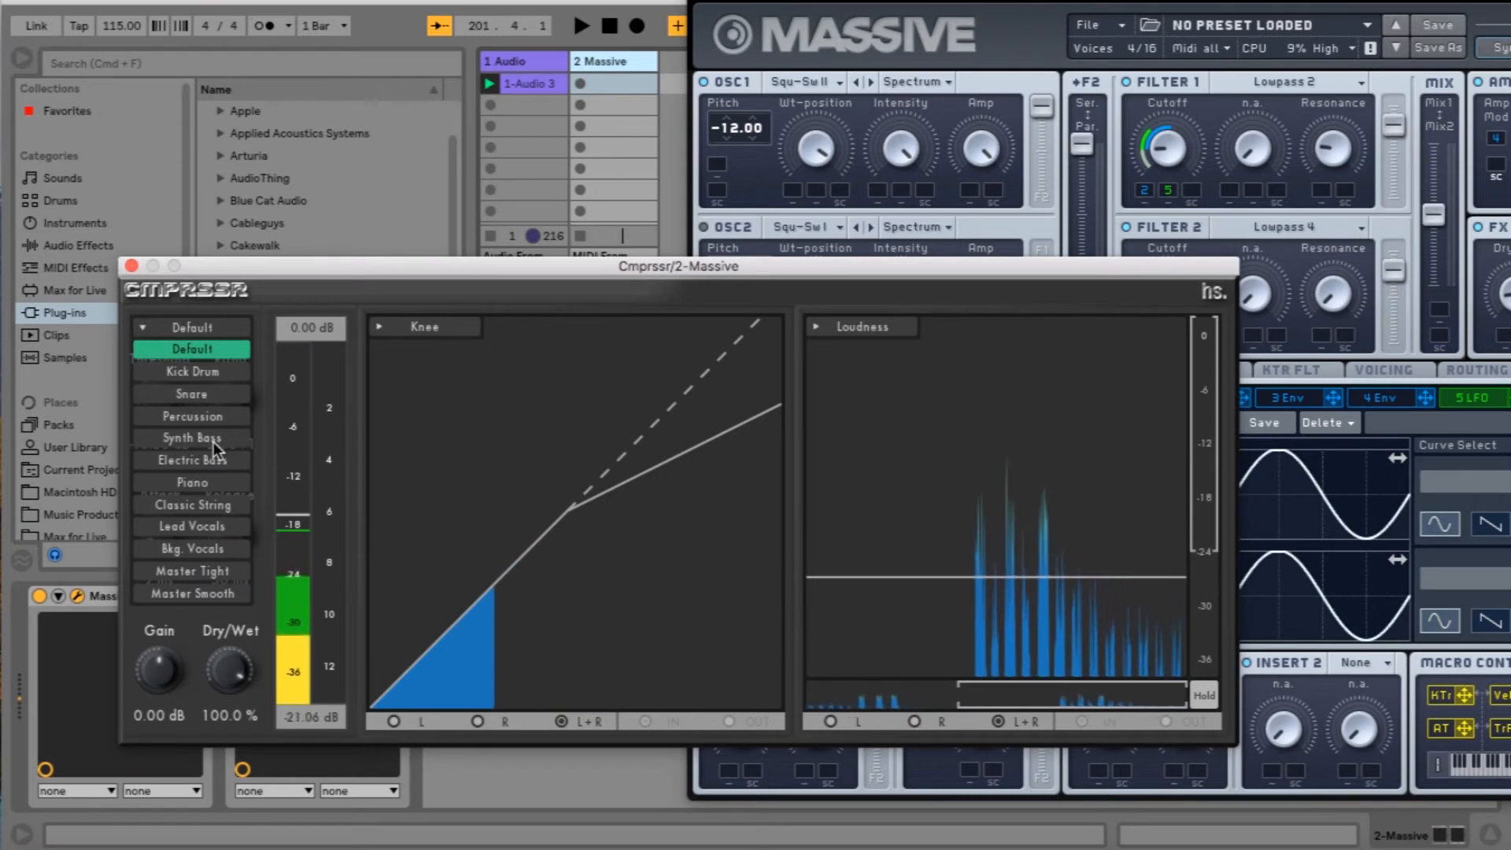
{"action": "left_click", "coordinate": [215, 482]}
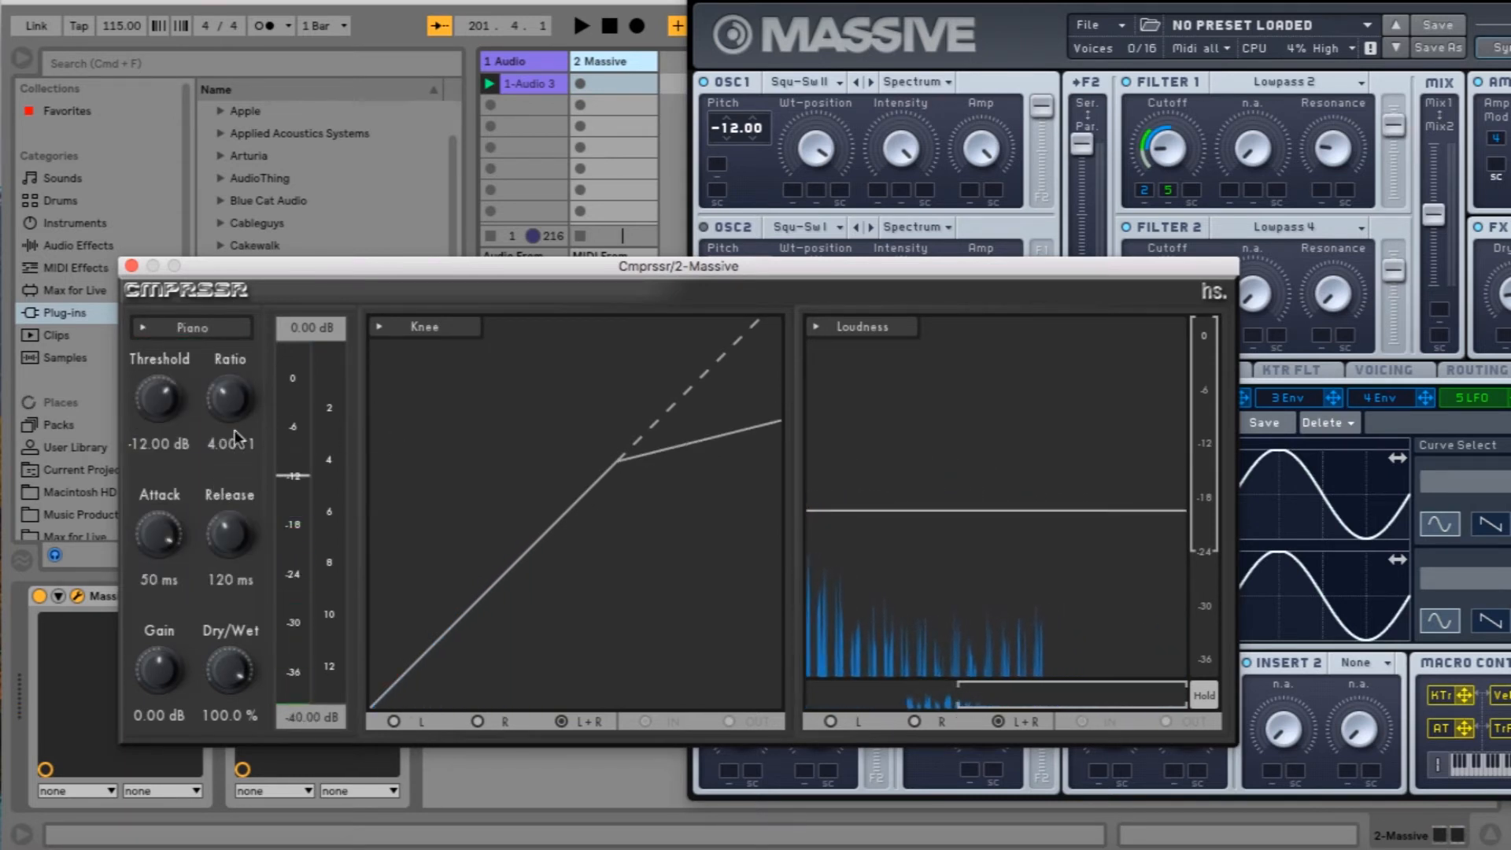
{"action": "left_click_drag", "start_coordinate": [168, 405], "coordinate": [164, 475]}
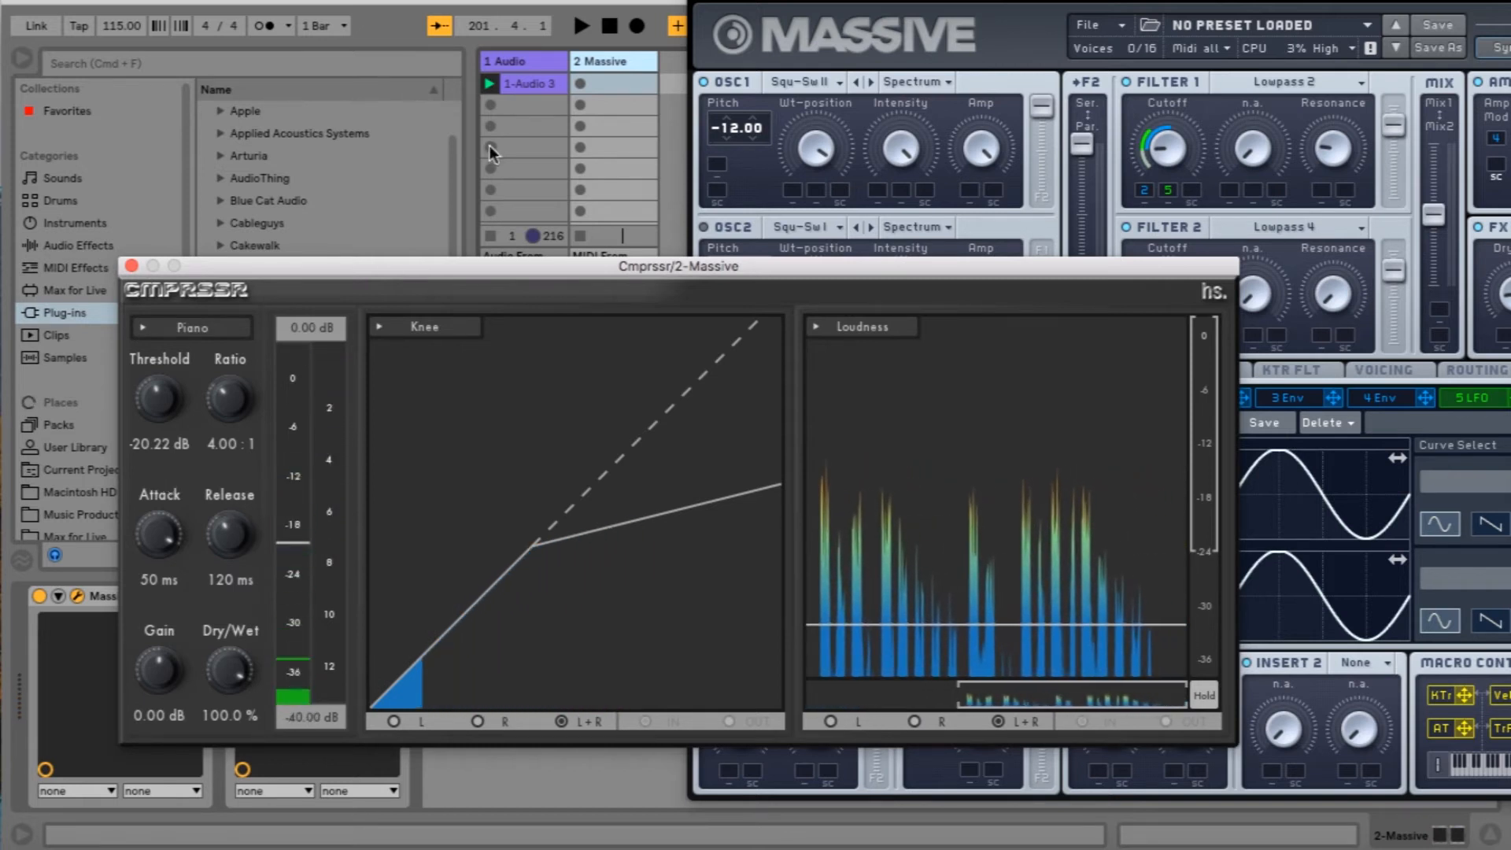
- Switch Cmprssr's Loudness display to the Scope view
{"action": "left_click", "coordinate": [886, 327]}
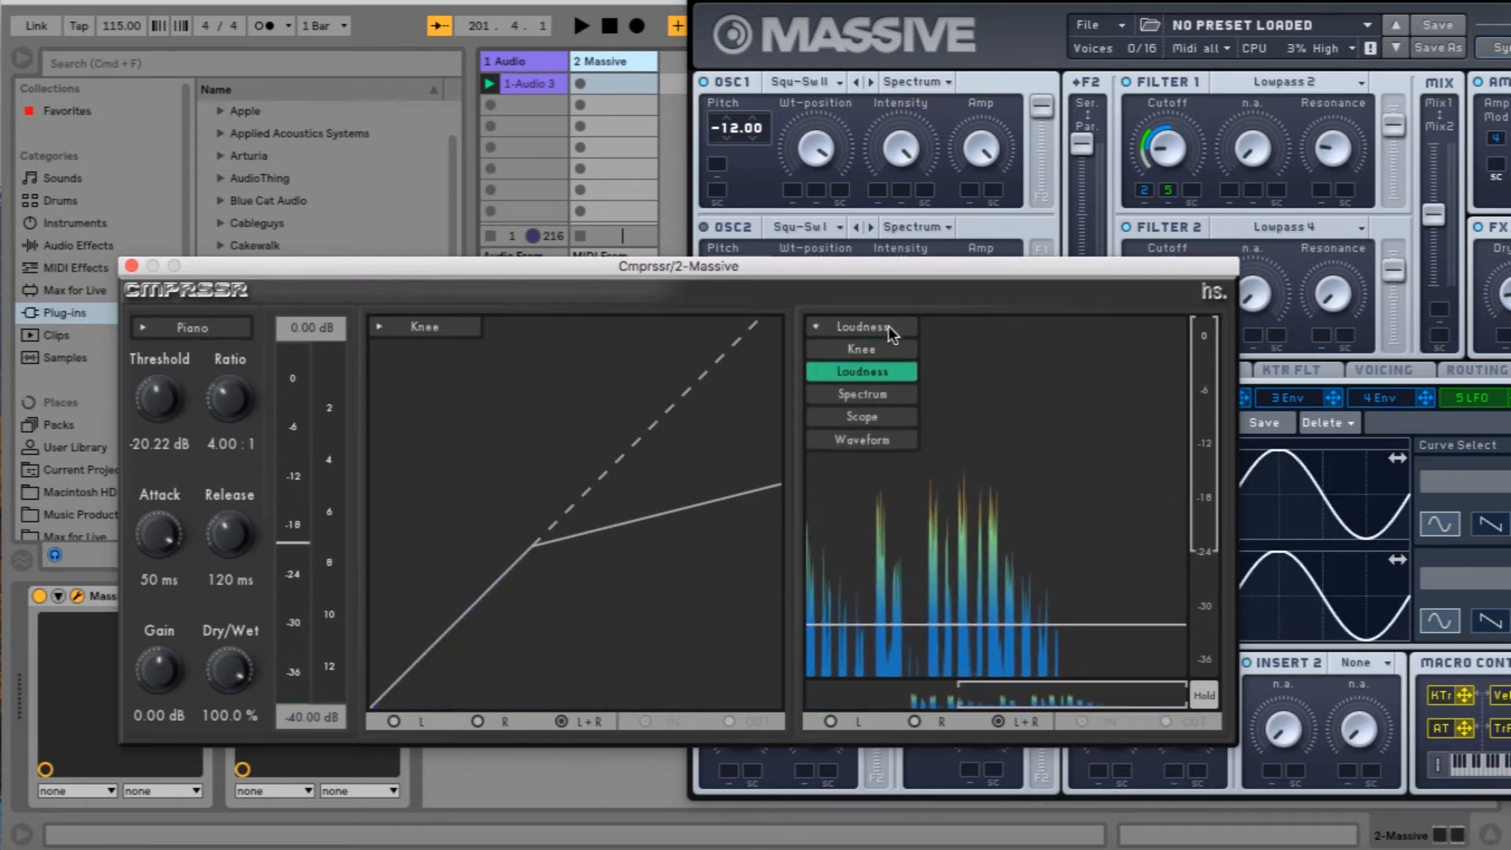
{"action": "left_click", "coordinate": [879, 417]}
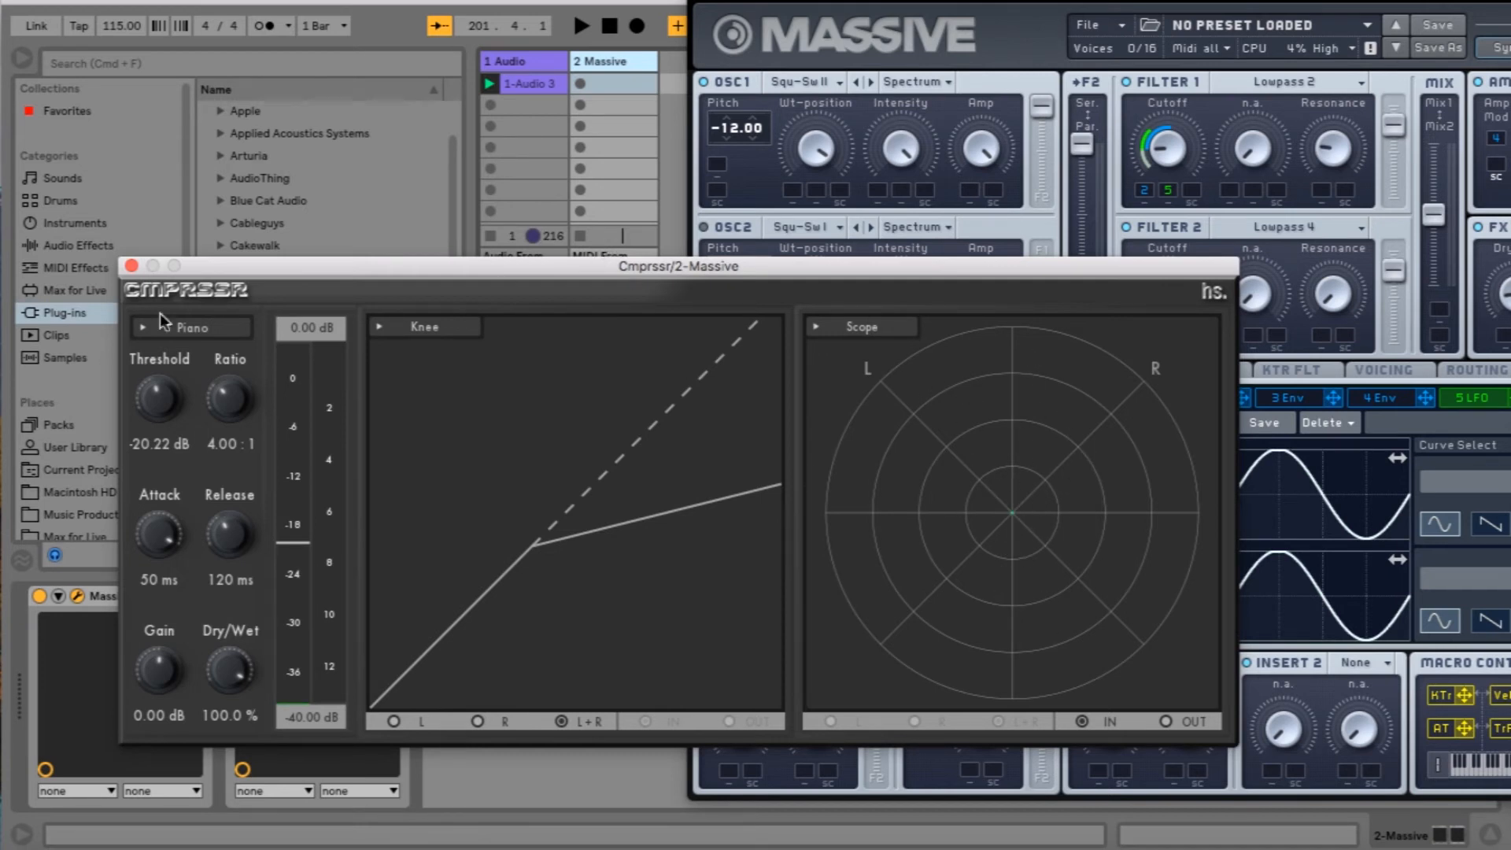
- Close the Cmprssr window and show Massive's FX1 delay settings
{"action": "left_click", "coordinate": [131, 266]}
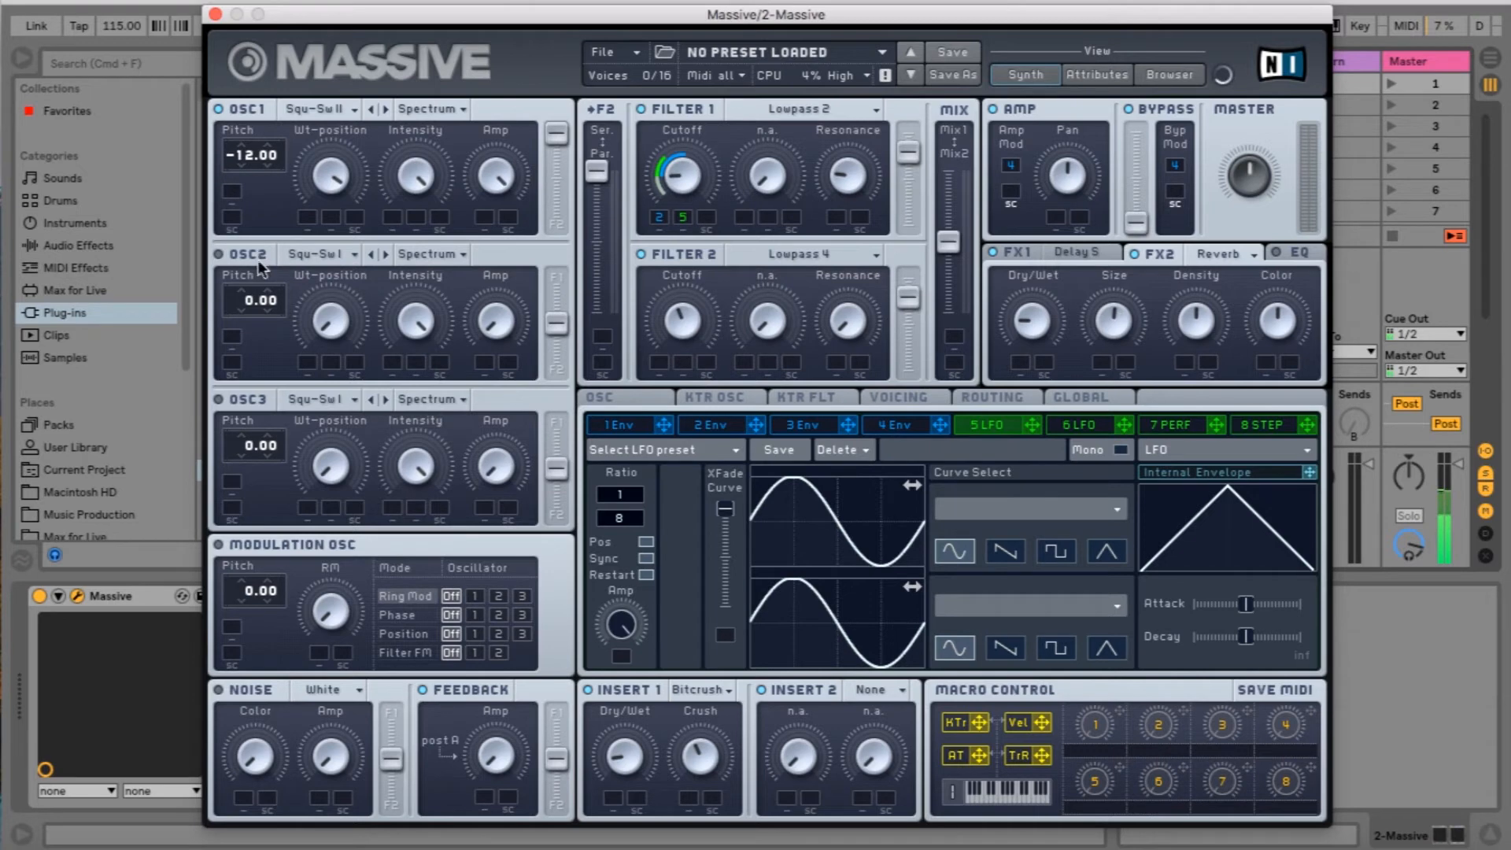
{"action": "left_click", "coordinate": [1047, 258]}
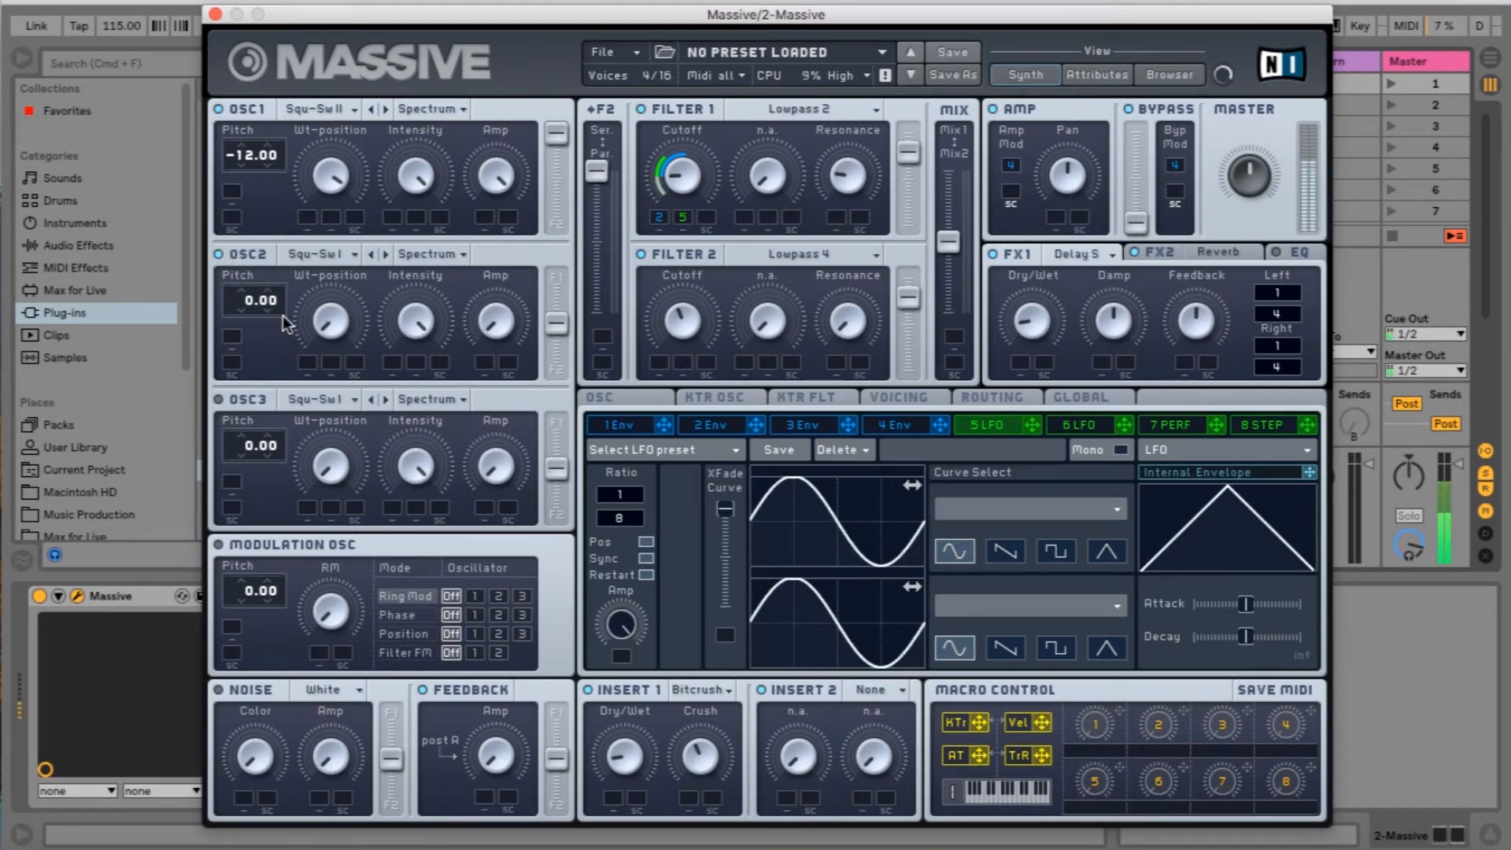
- Turn up OSC2's amp, detune its pitch to -0.04, and try its Square-Saw II wavetable before choosing Square-Saw I
{"action": "left_click_drag", "start_coordinate": [496, 327], "coordinate": [541, 182]}
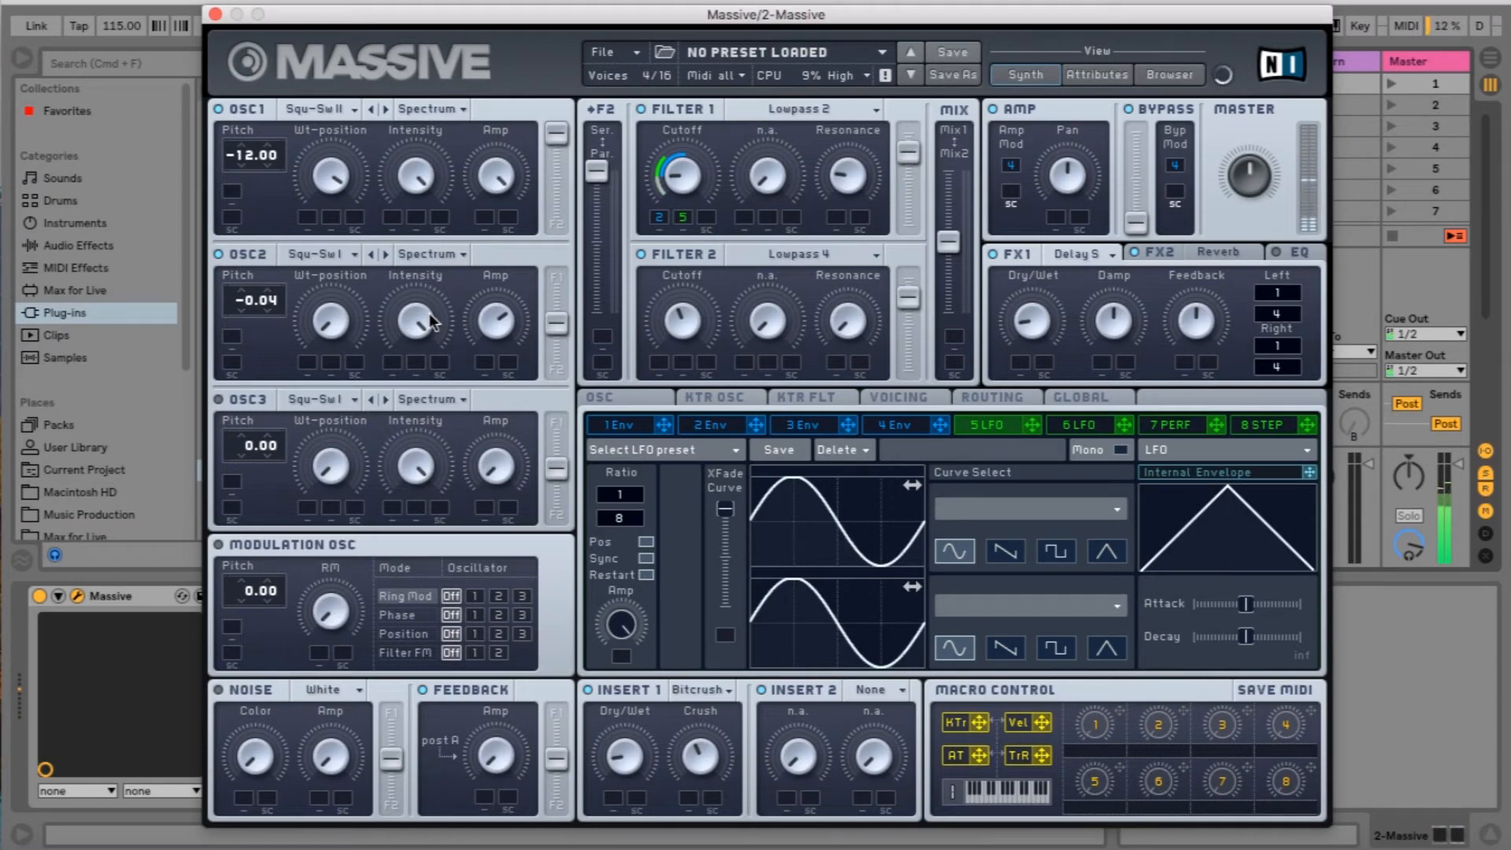
{"action": "left_click", "coordinate": [342, 257]}
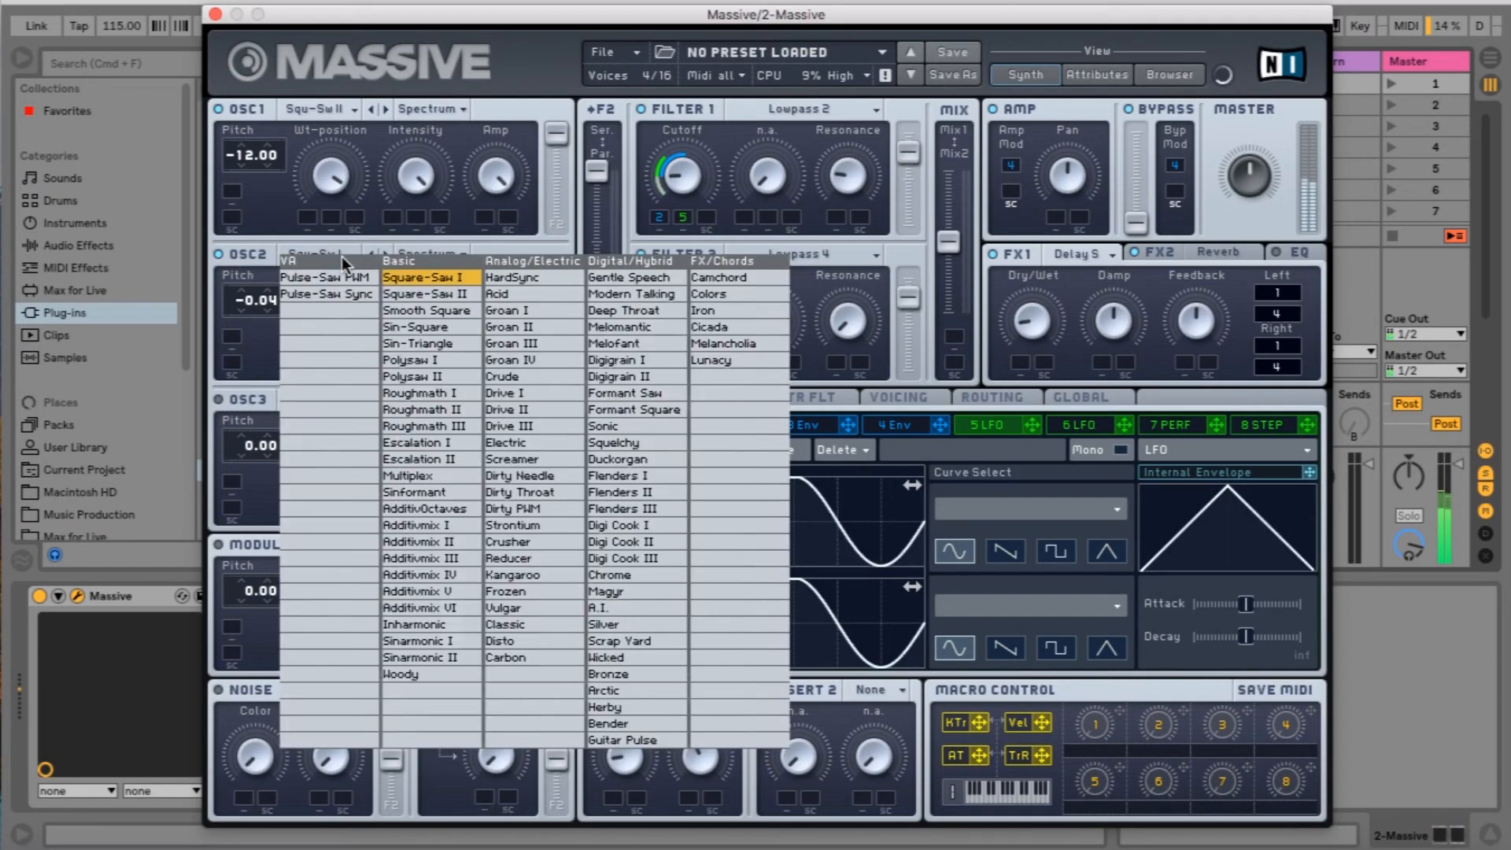
{"action": "left_click", "coordinate": [403, 295]}
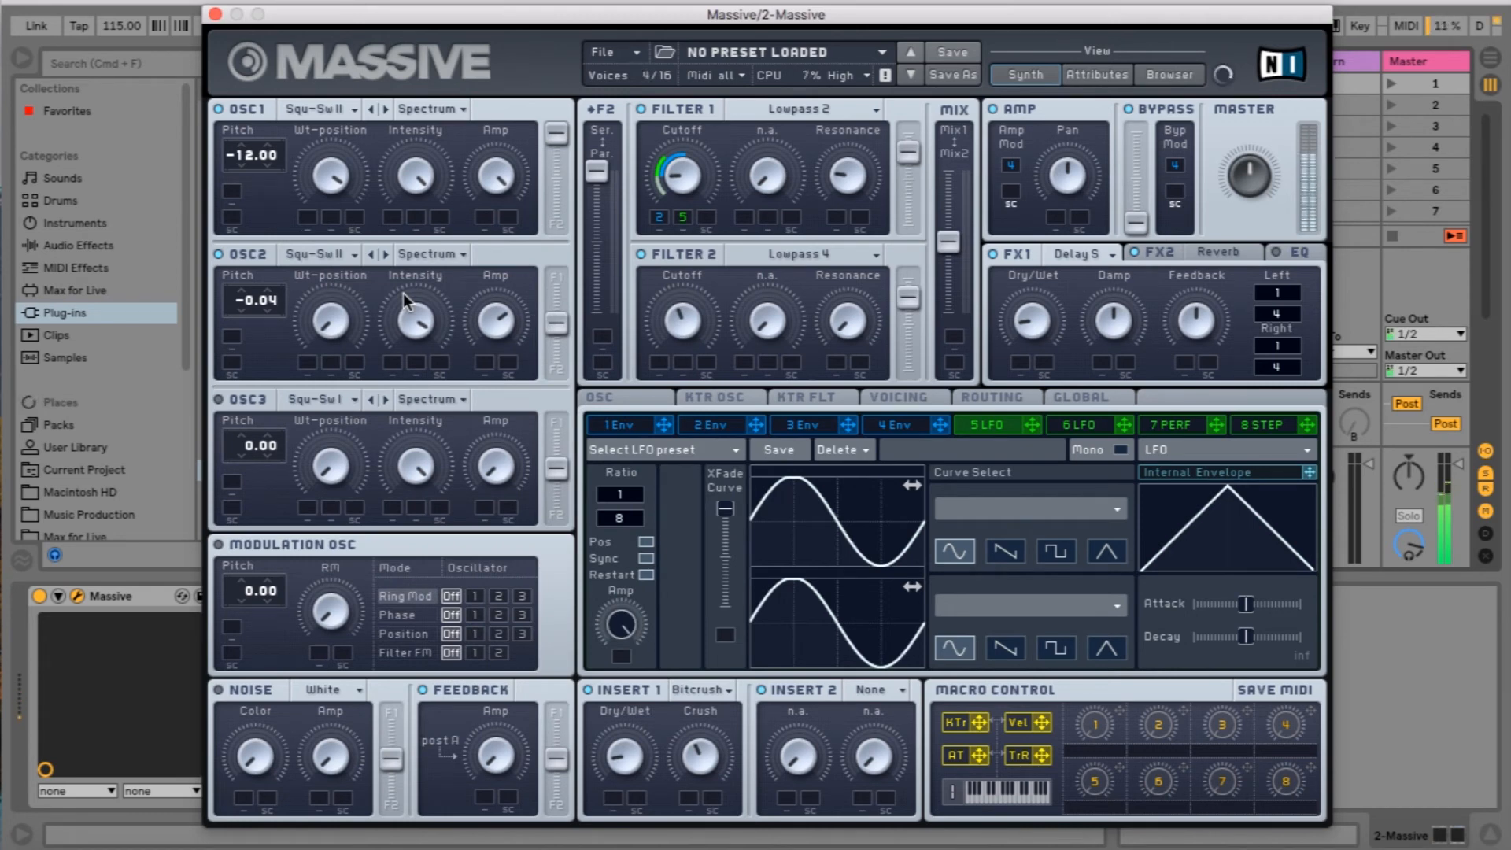
{"action": "left_click", "coordinate": [334, 258]}
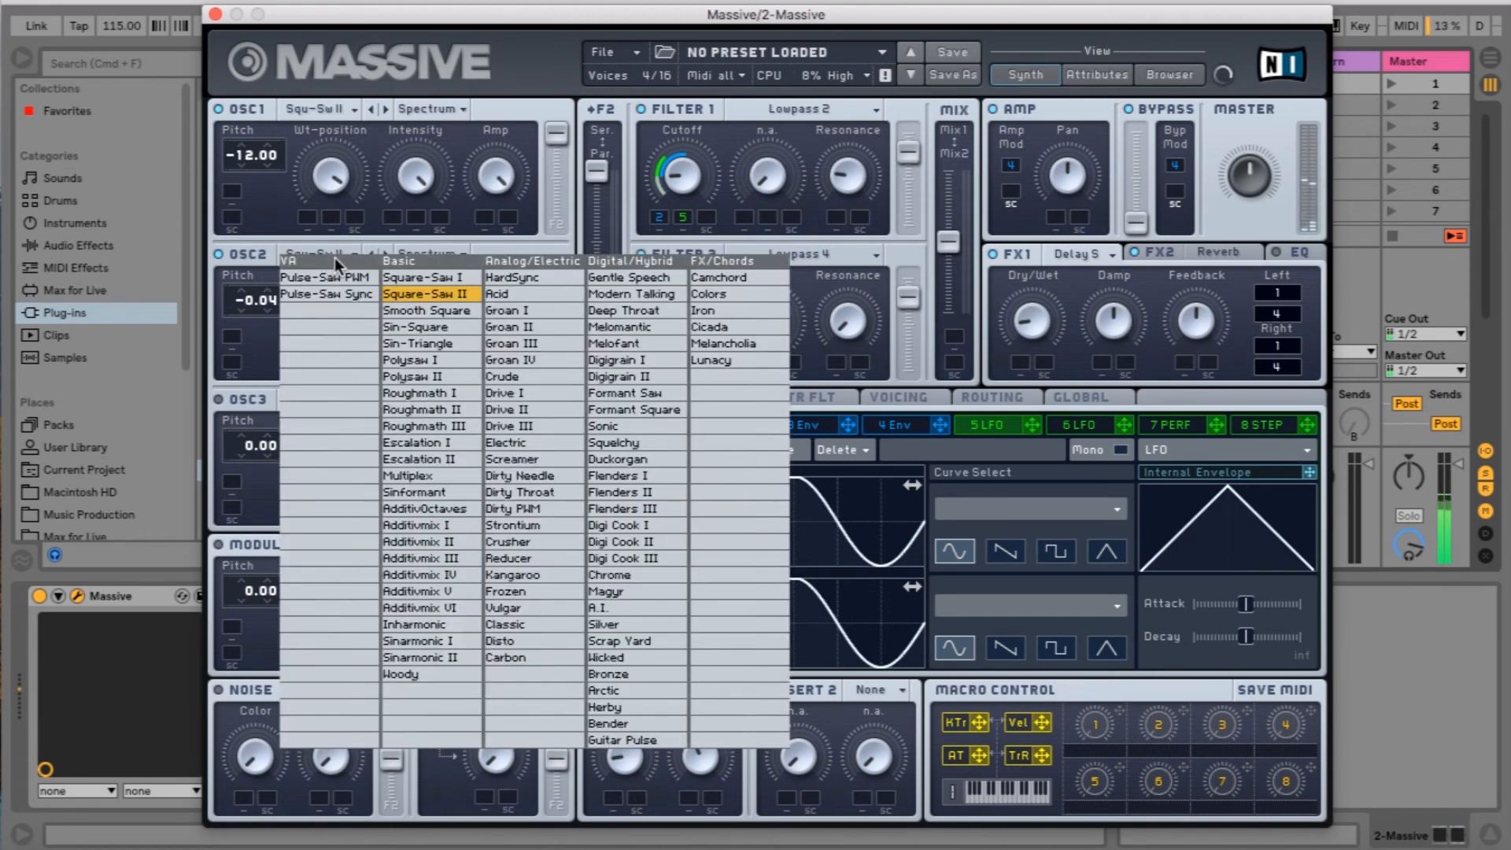
{"action": "left_click", "coordinate": [412, 294]}
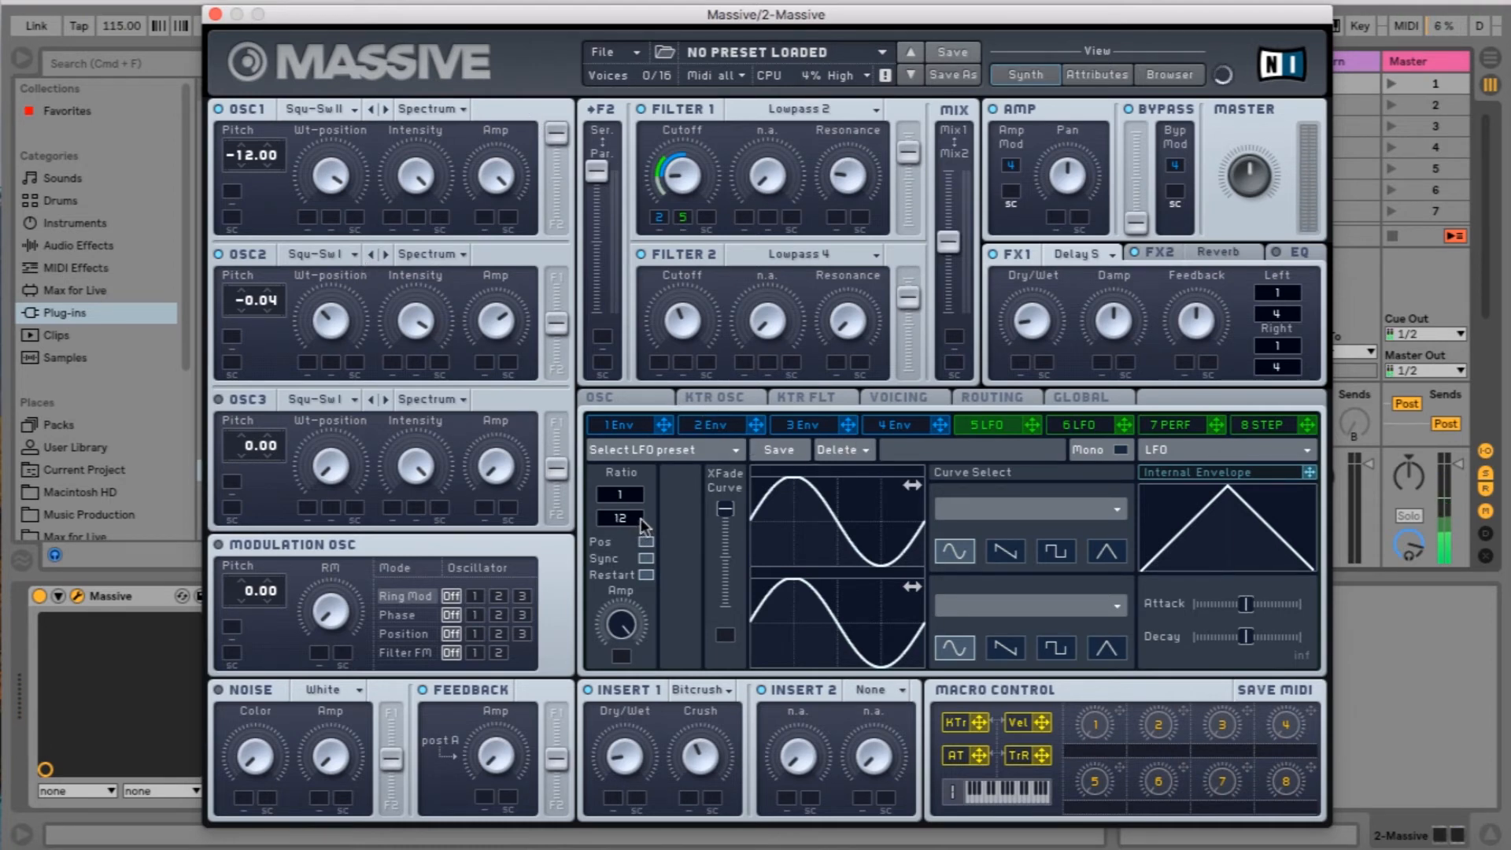
- Set the 5 LFO ratio to 1/12 and assign 1 Env to the sidechain slot of Filter 1's cutoff
{"action": "left_click_drag", "start_coordinate": [640, 517], "coordinate": [645, 512]}
{"action": "left_click", "coordinate": [635, 430]}
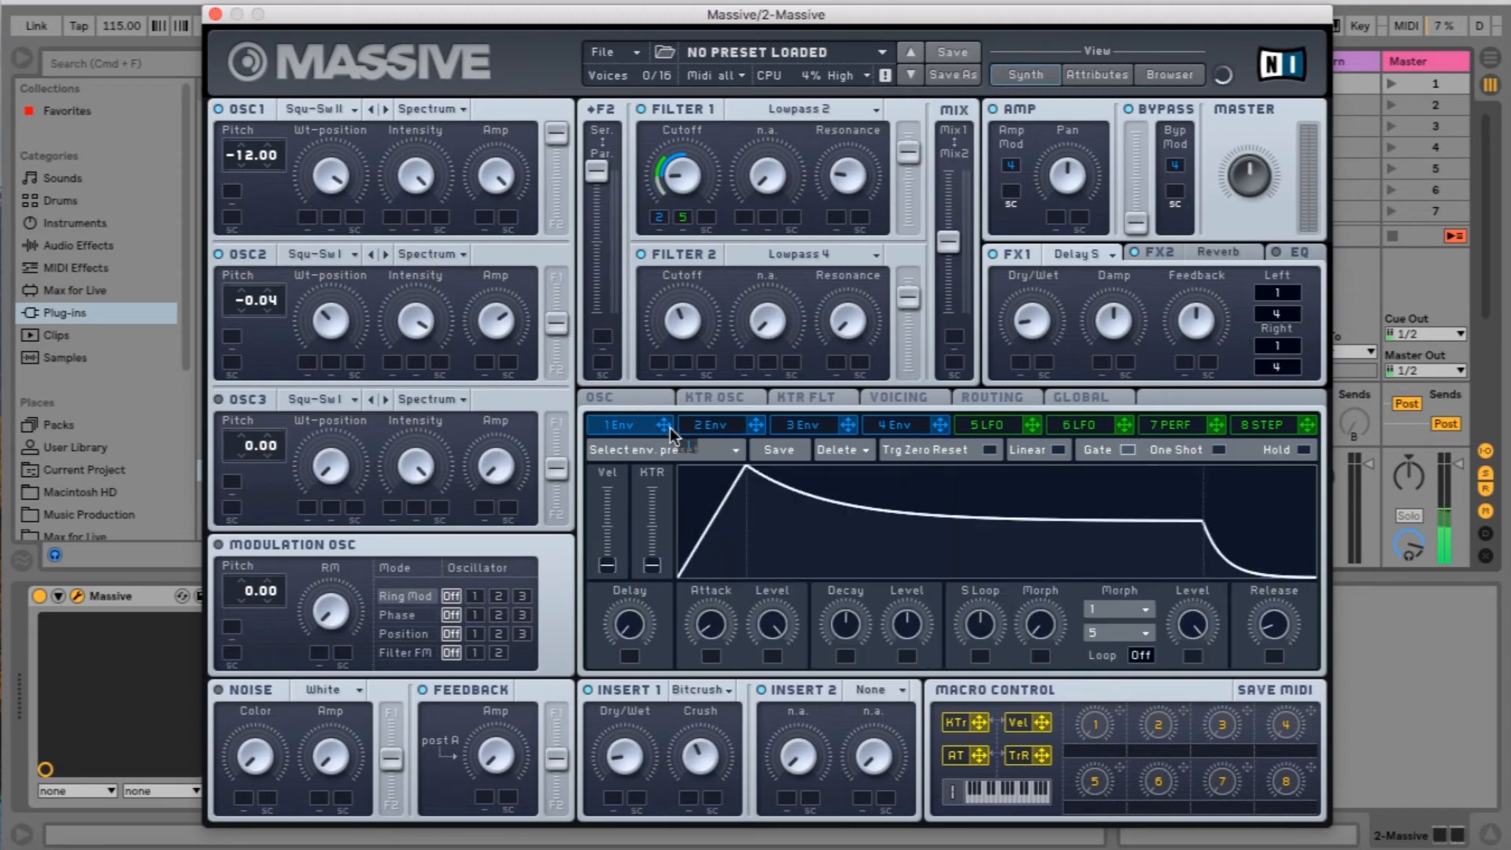
{"action": "left_click", "coordinate": [706, 230]}
- Bring 1 Env's decay level down to minimum and lengthen its decay time so the envelope falls gradually
{"action": "left_click_drag", "start_coordinate": [917, 620], "coordinate": [919, 819]}
{"action": "left_click_drag", "start_coordinate": [847, 625], "coordinate": [863, 577]}
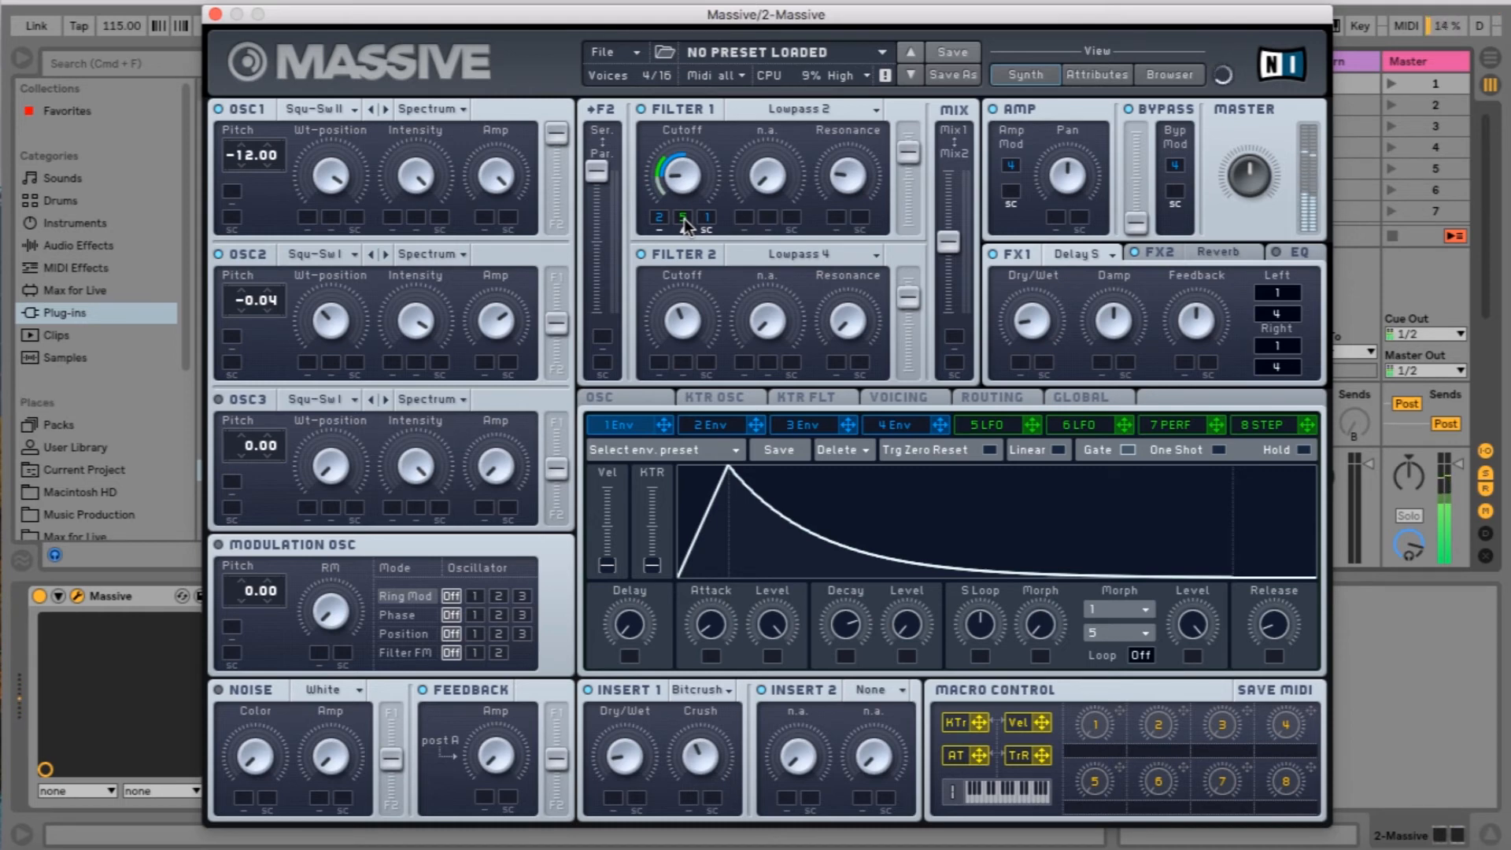
{"action": "left_click_drag", "start_coordinate": [839, 624], "coordinate": [834, 638]}
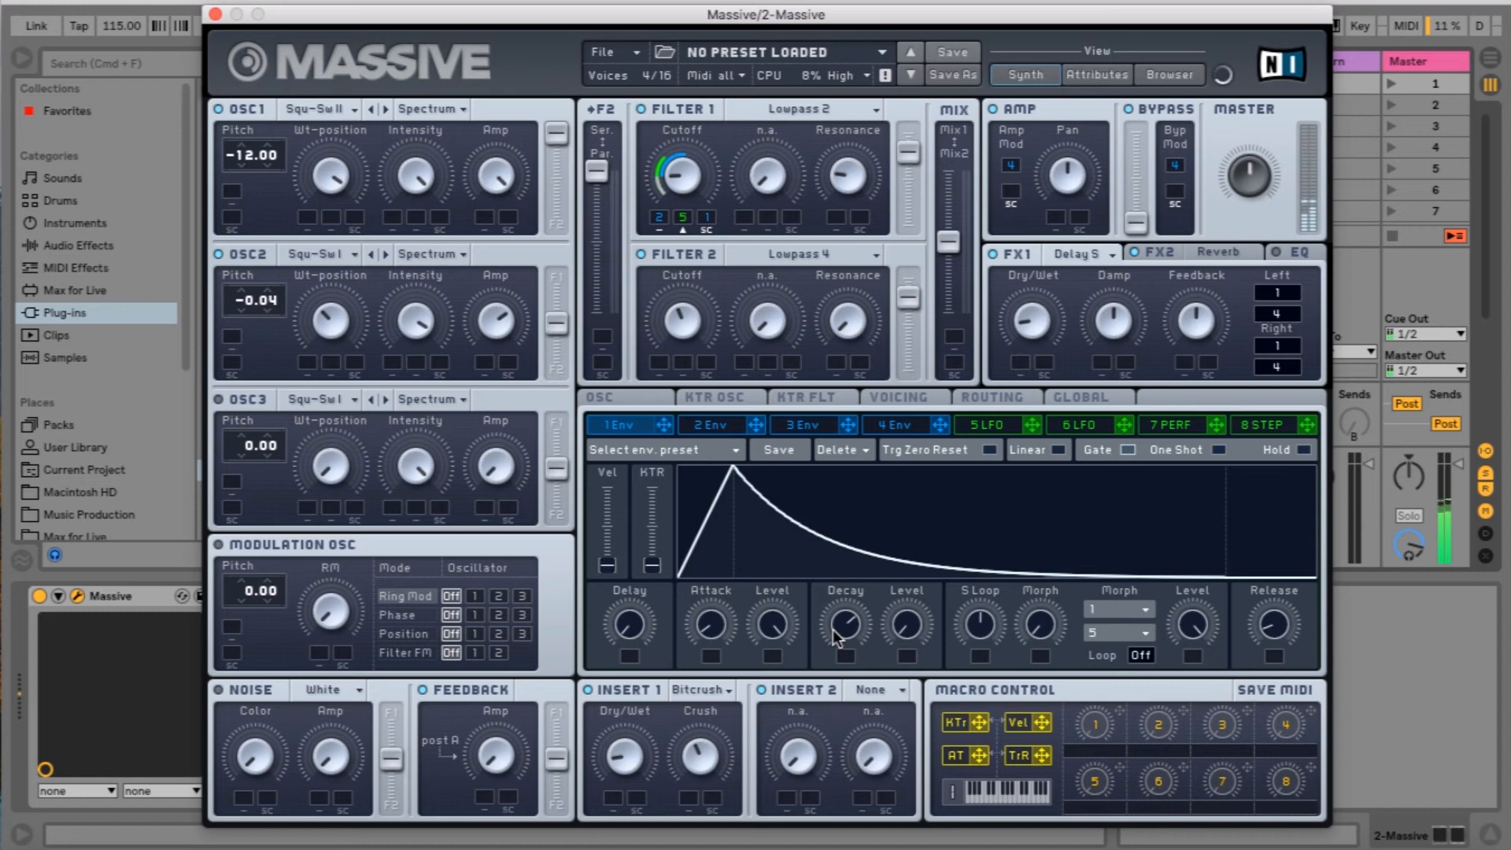
- Rebalance the patch by lowering OSC2's amp, raising Filter 2's output level and moving the filter mix toward Mix2
{"action": "left_click", "coordinate": [589, 689]}
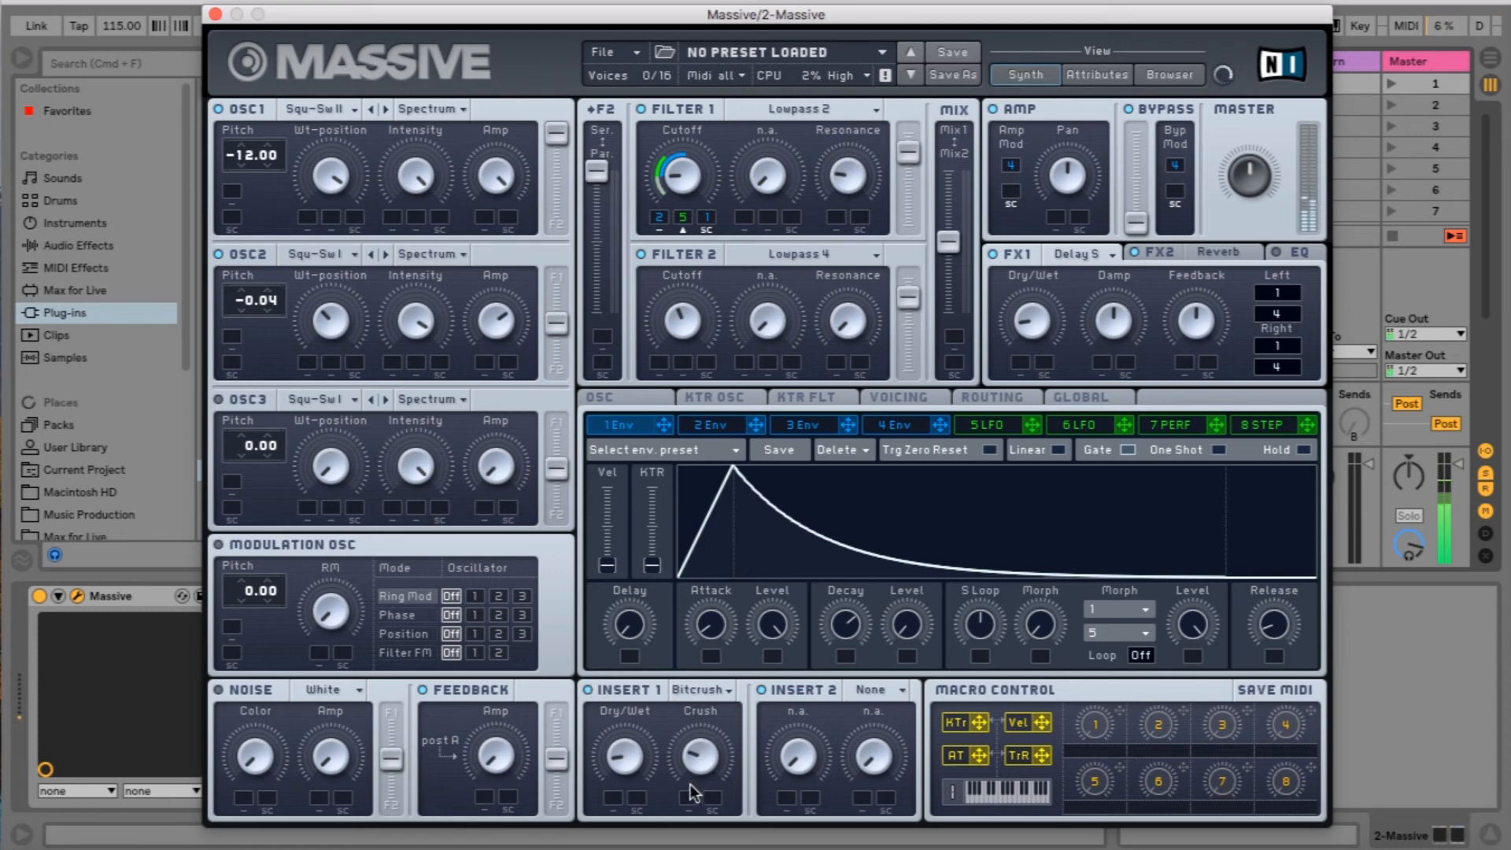
{"action": "left_click_drag", "start_coordinate": [502, 317], "coordinate": [499, 368]}
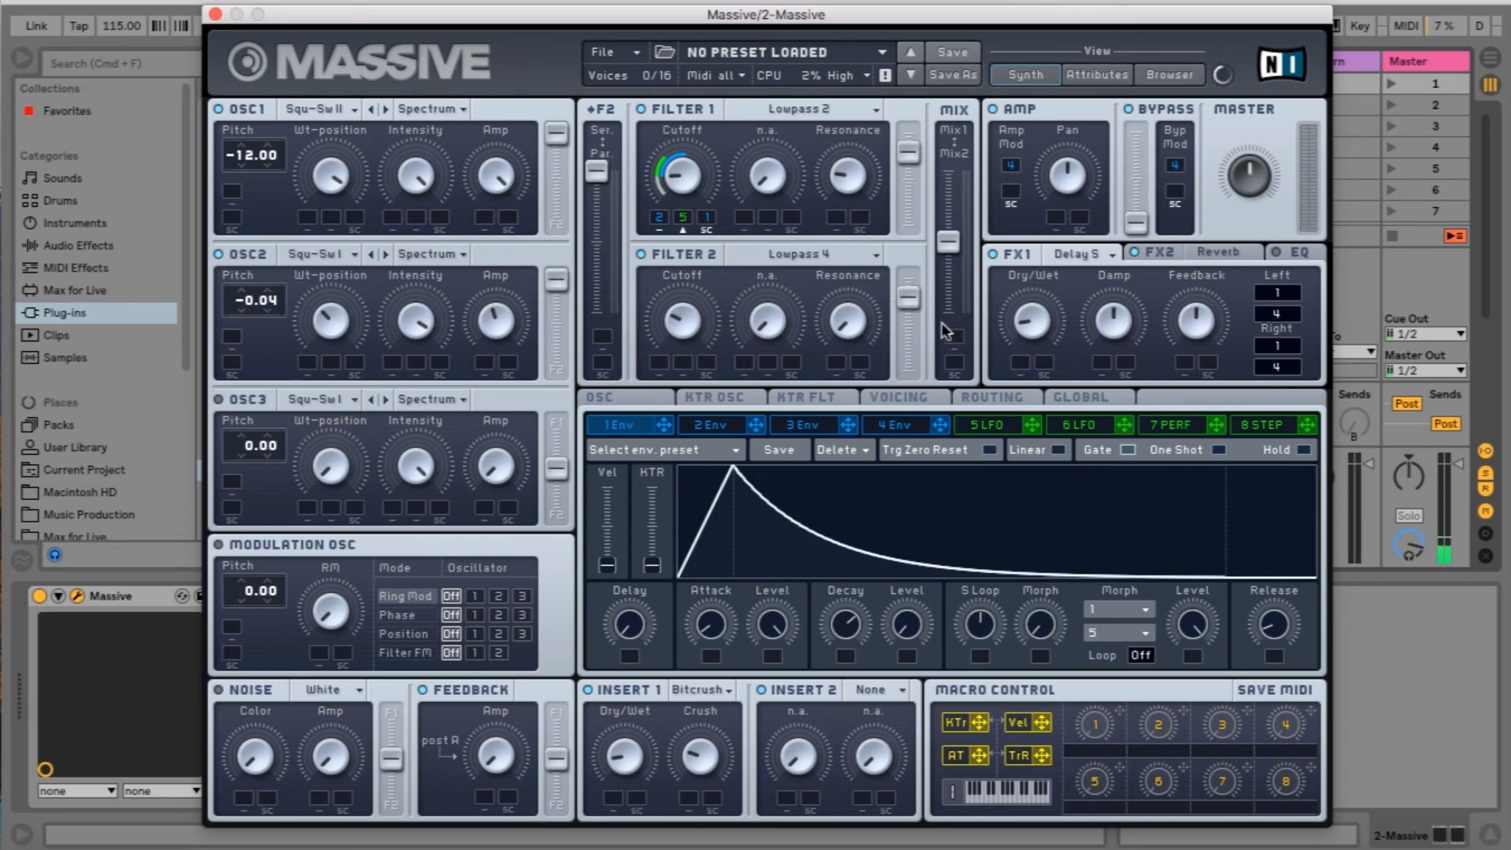
{"action": "left_click_drag", "start_coordinate": [904, 299], "coordinate": [905, 173]}
{"action": "left_click_drag", "start_coordinate": [933, 240], "coordinate": [945, 506]}
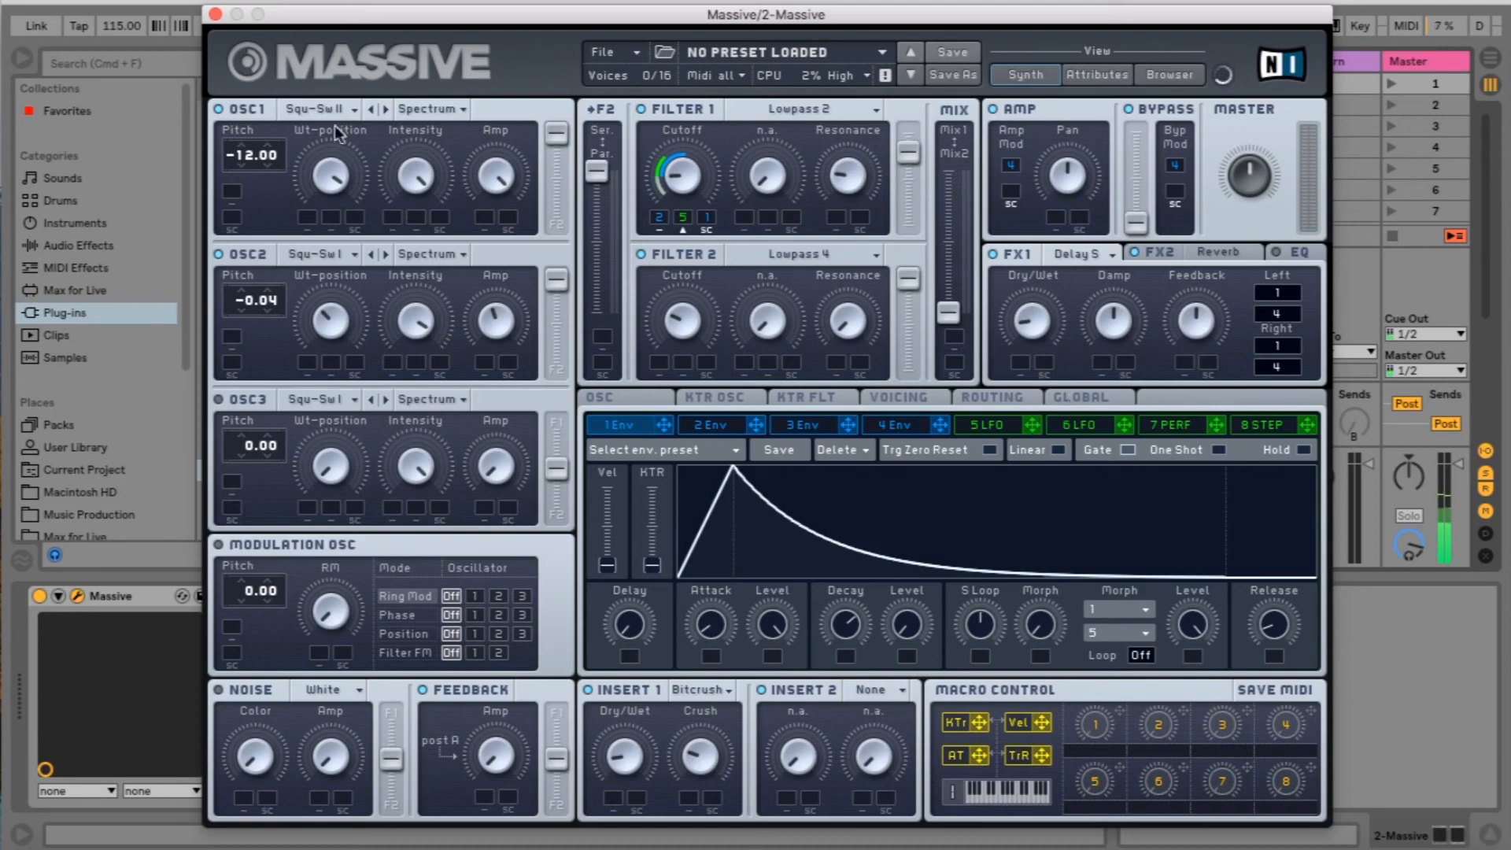
- Arrange the Massive and Cmprssr windows so both are accessible, and detune OSC1's pitch to -11.88
{"action": "left_click_drag", "start_coordinate": [302, 26], "coordinate": [788, 149]}
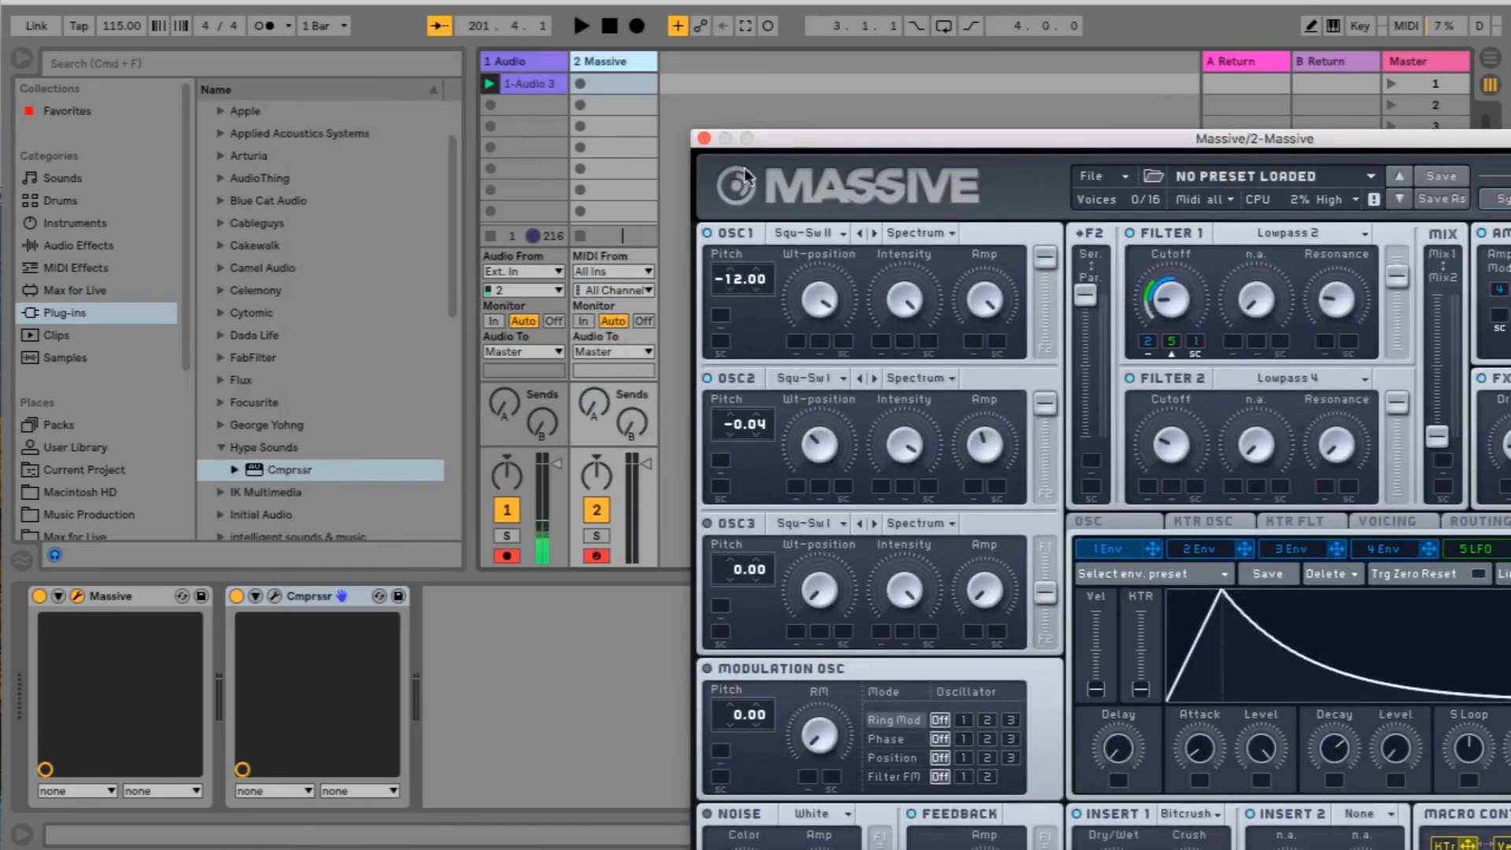
{"action": "left_click", "coordinate": [273, 596]}
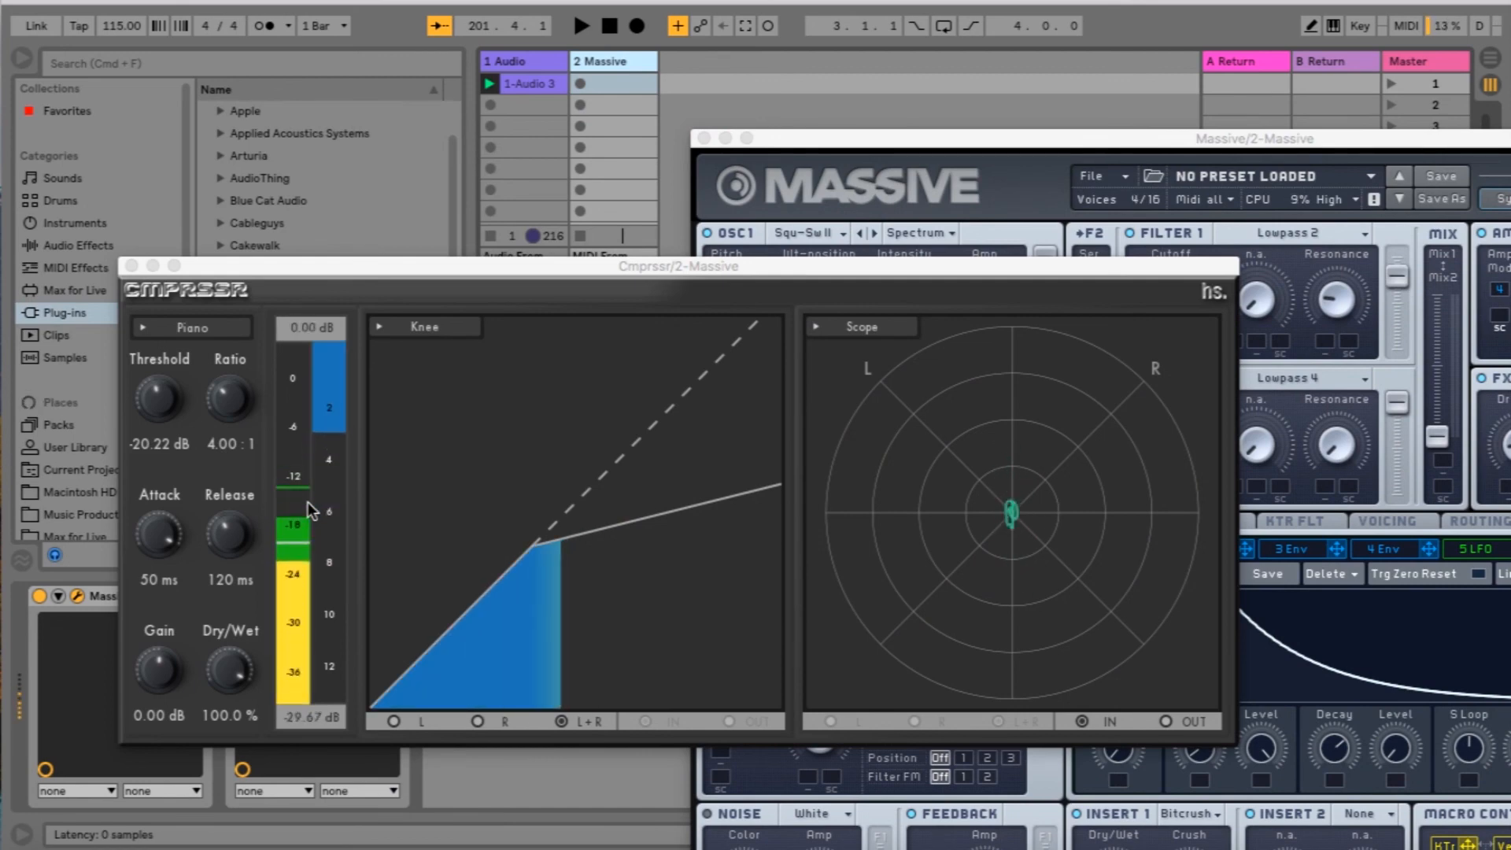
{"action": "left_click_drag", "start_coordinate": [389, 259], "coordinate": [241, 388]}
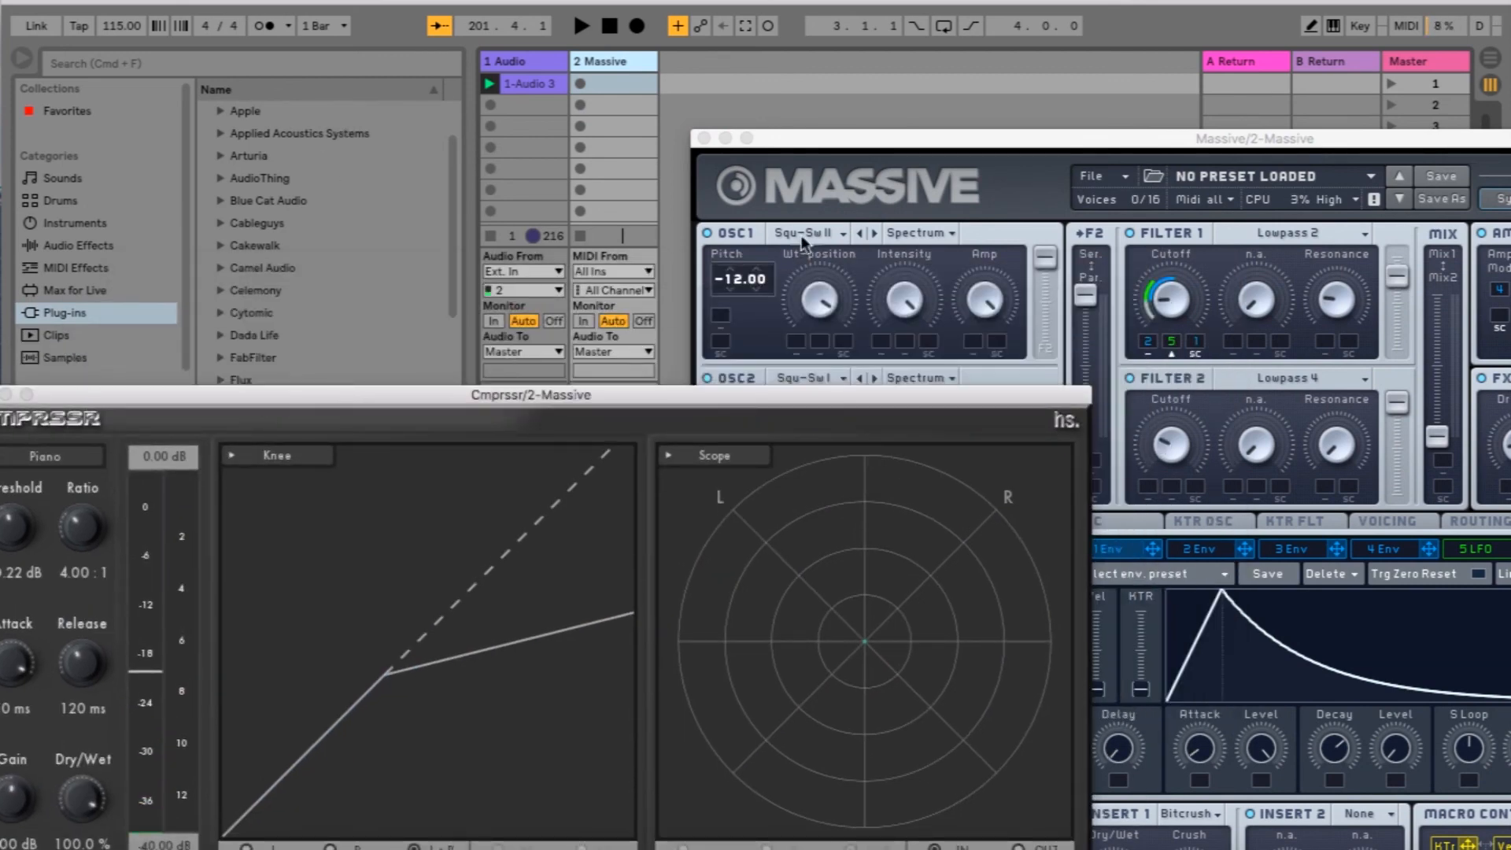
{"action": "left_click_drag", "start_coordinate": [762, 285], "coordinate": [766, 248]}
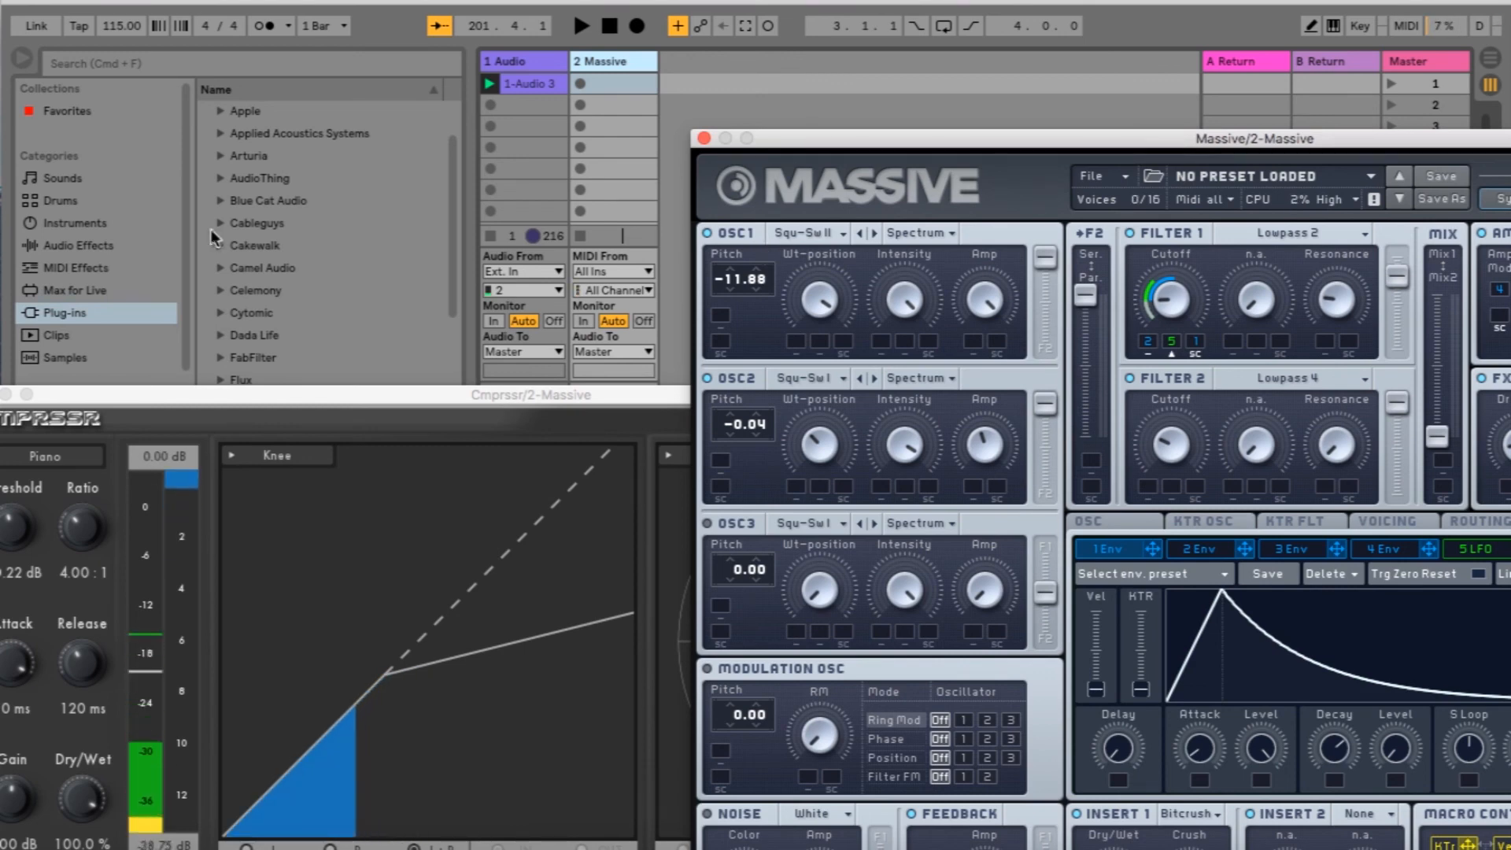
- Bring the whole Cmprssr window back into view and switch its Knee display to Spectrum
{"action": "left_click_drag", "start_coordinate": [257, 402], "coordinate": [408, 272]}
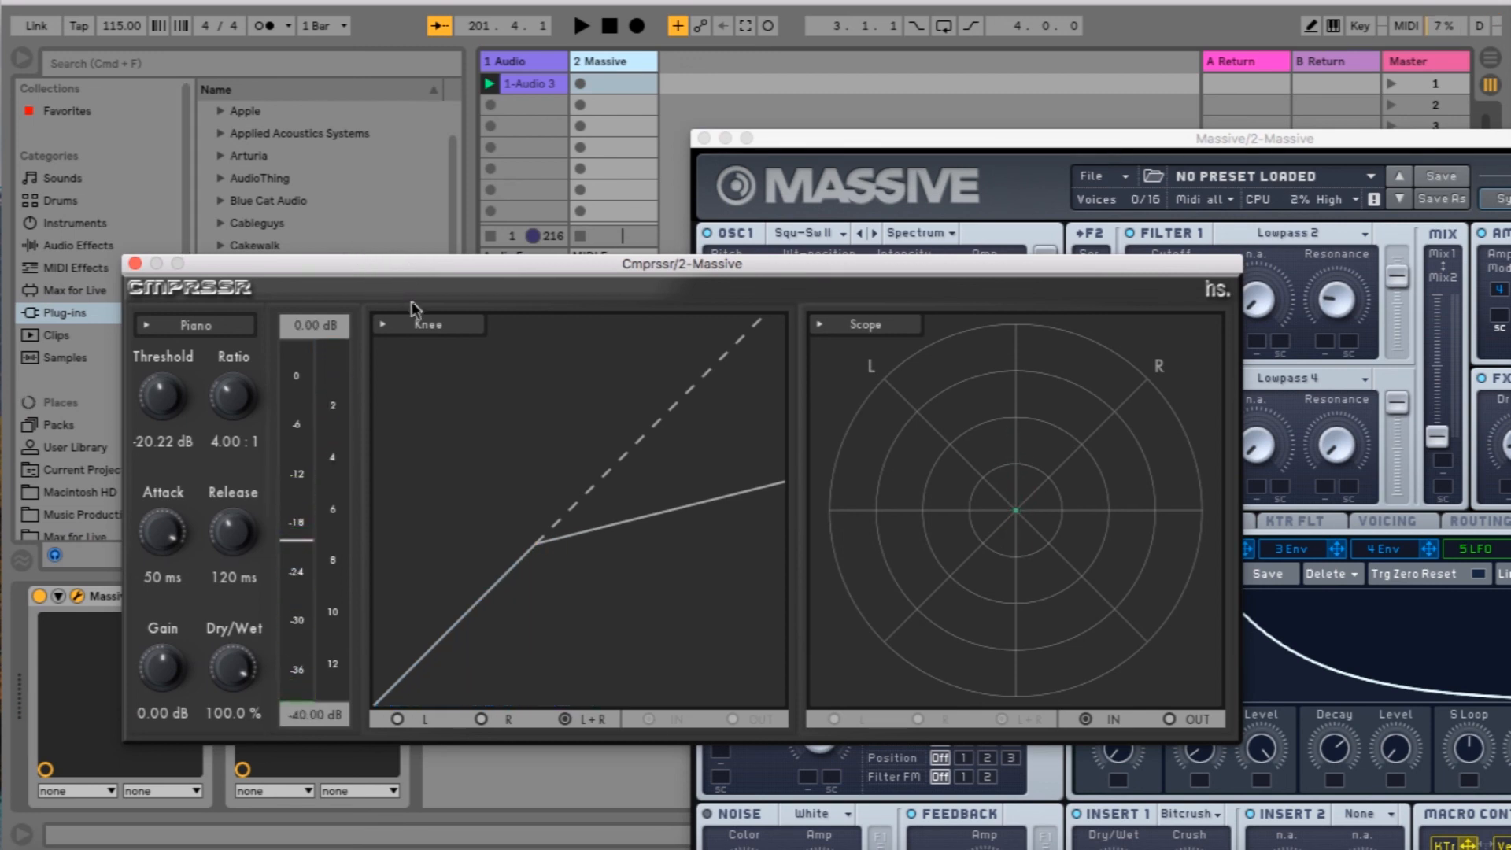
{"action": "left_click", "coordinate": [428, 326]}
{"action": "left_click", "coordinate": [457, 390]}
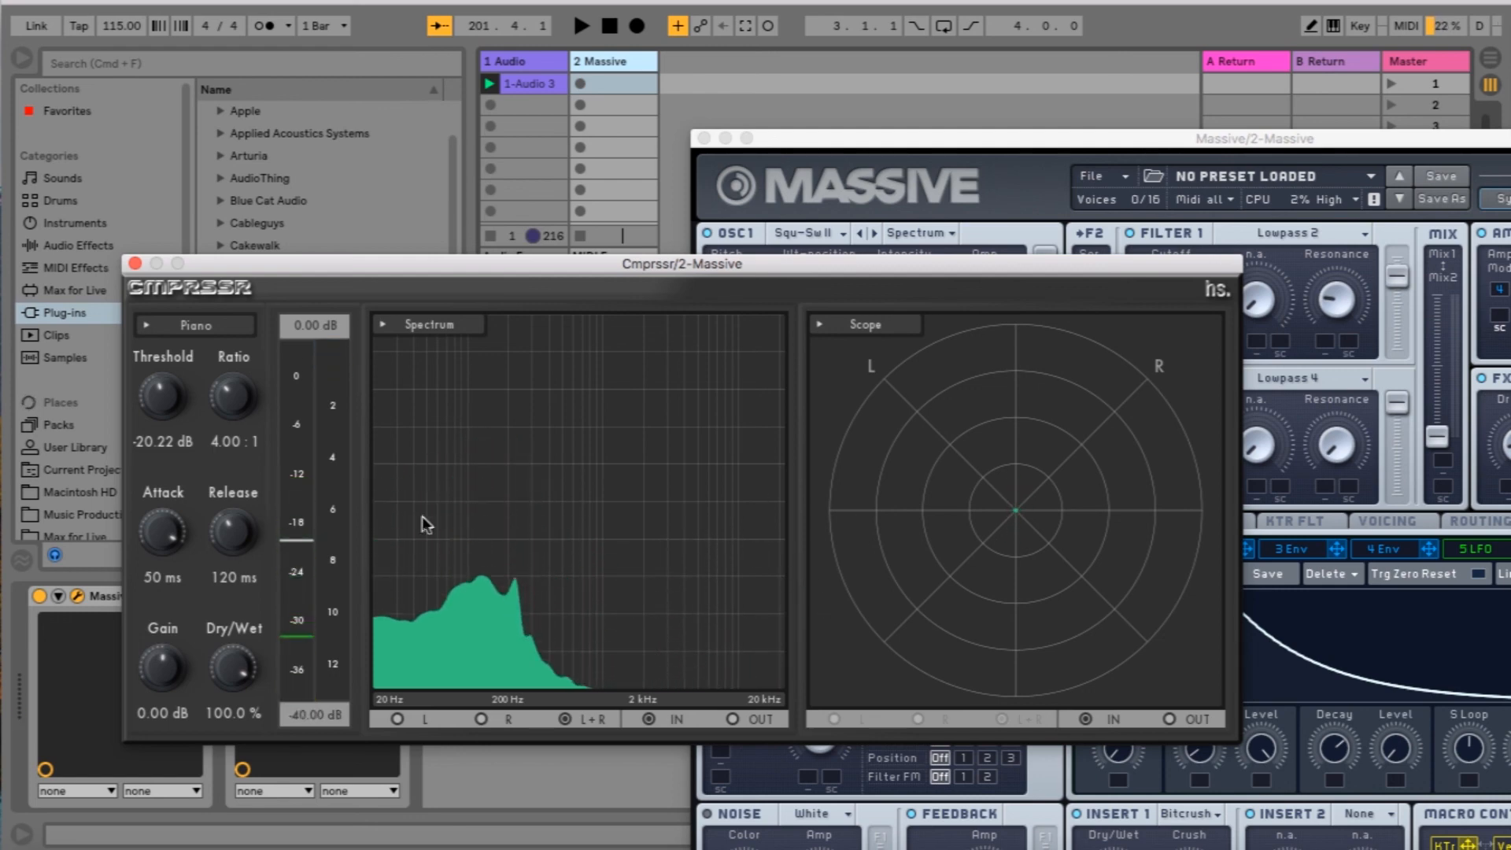
- Close the Cmprssr and Massive plug-in windows to reveal the session's tracks
{"action": "left_click_drag", "start_coordinate": [173, 265], "coordinate": [220, 262]}
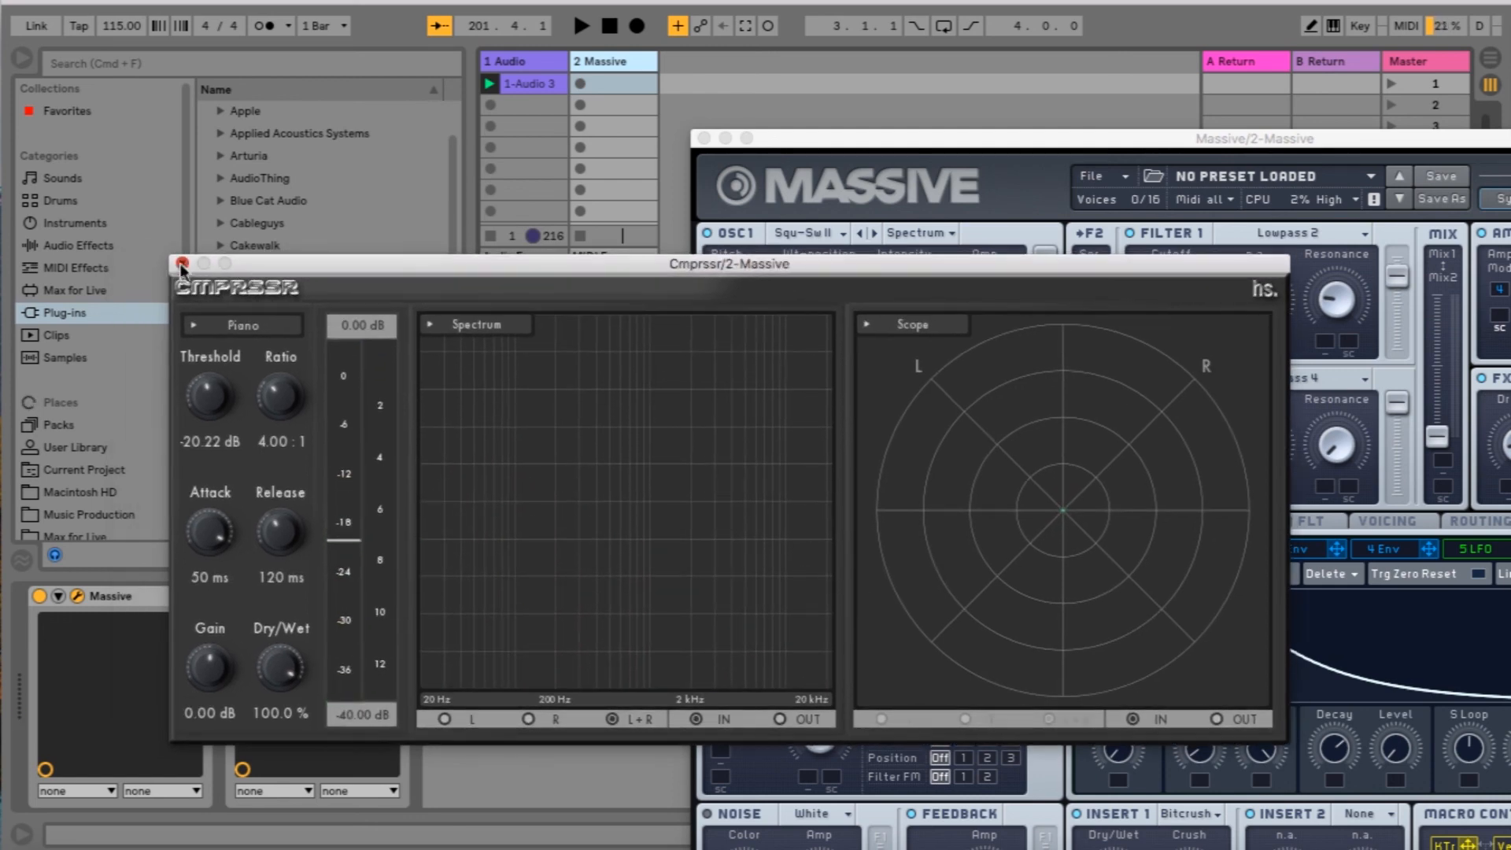
{"action": "left_click", "coordinate": [183, 263]}
{"action": "left_click", "coordinate": [705, 138]}
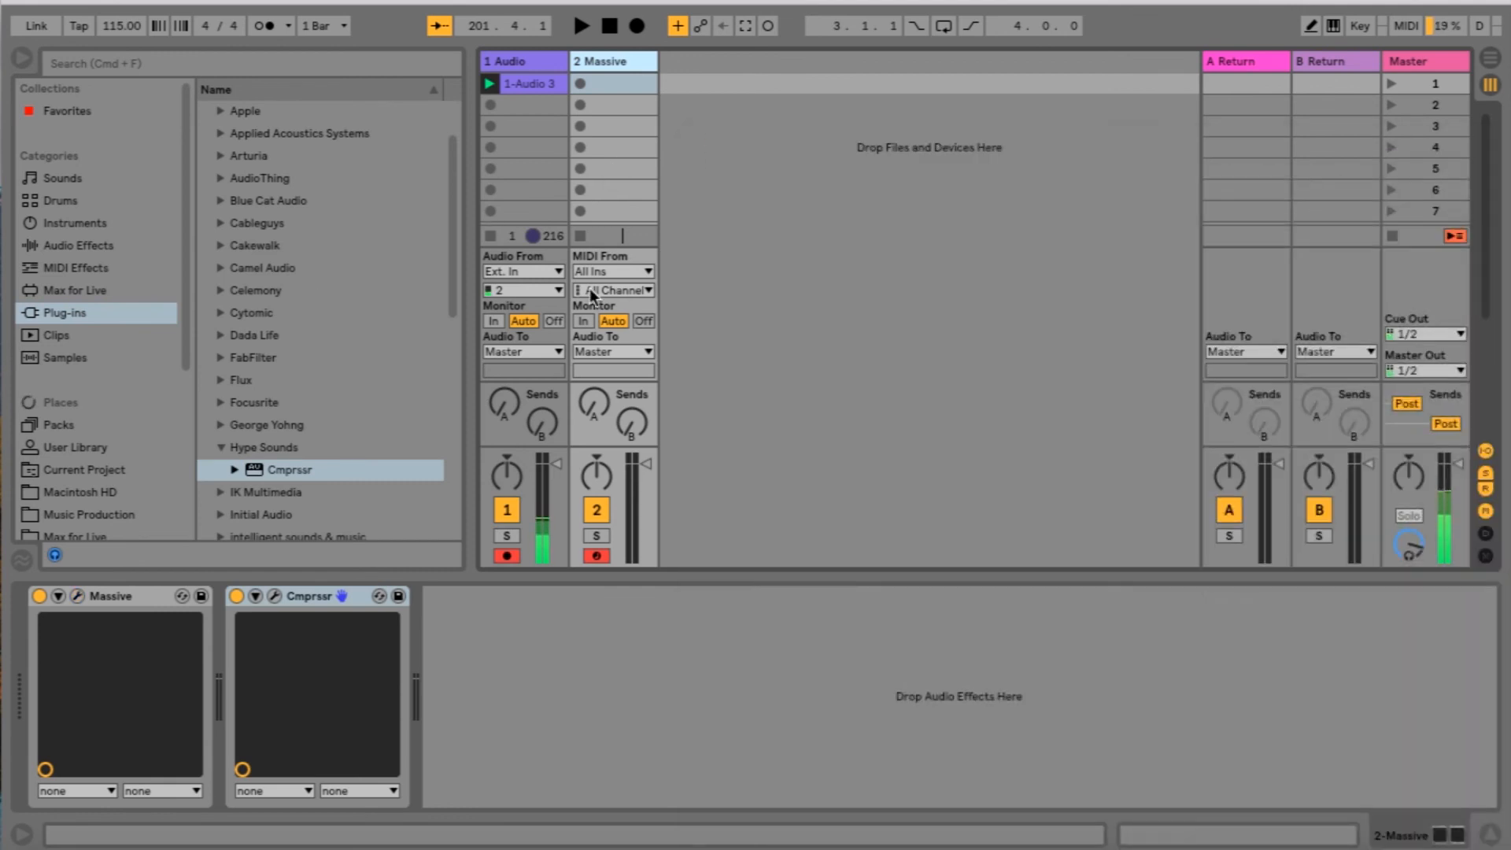